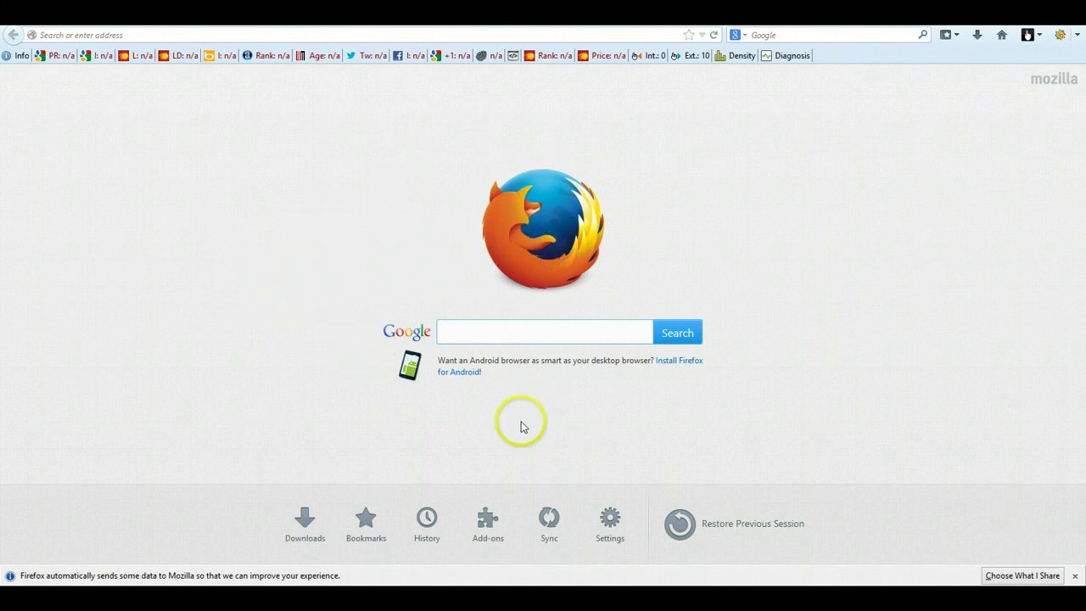
Search the Firefox add-ons for 'seo quake'
{"action": "left_click", "coordinate": [489, 528]}
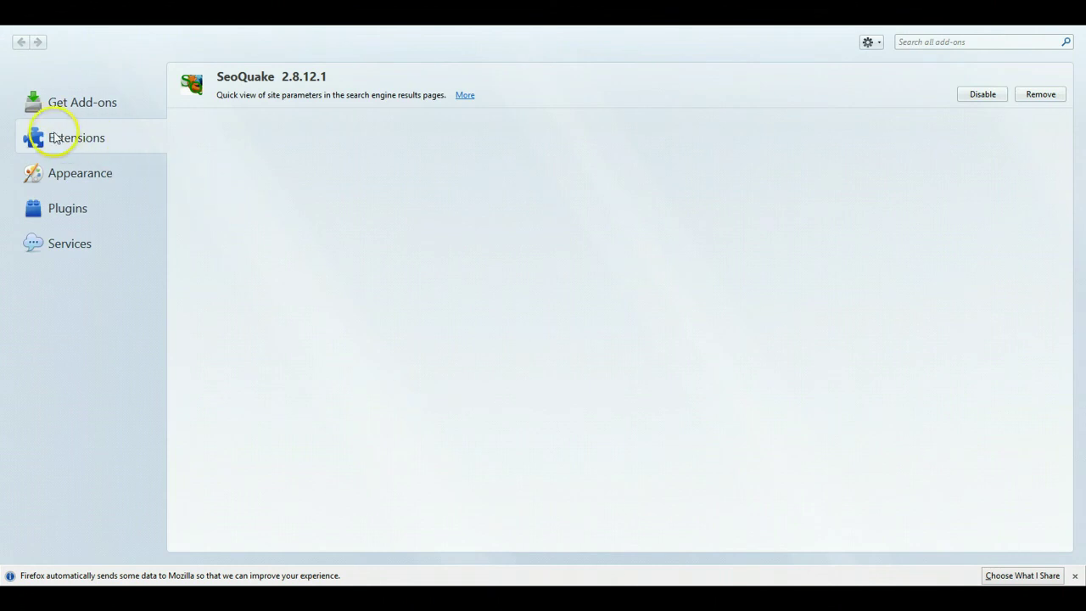
{"action": "left_click", "coordinate": [934, 43]}
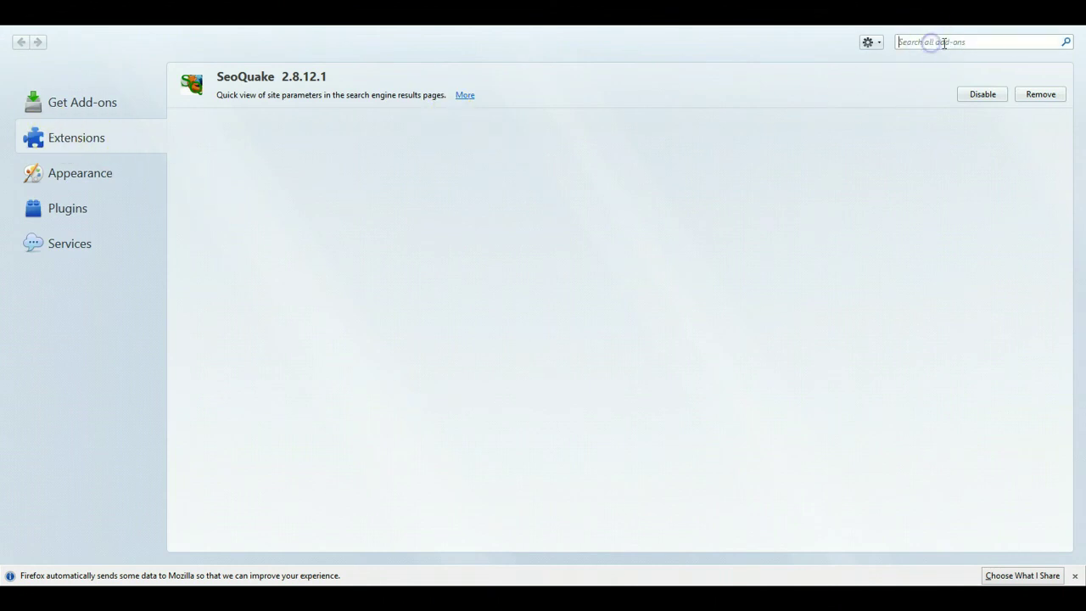
{"action": "type", "text": "seo quake"}
{"action": "key", "text": "Return"}
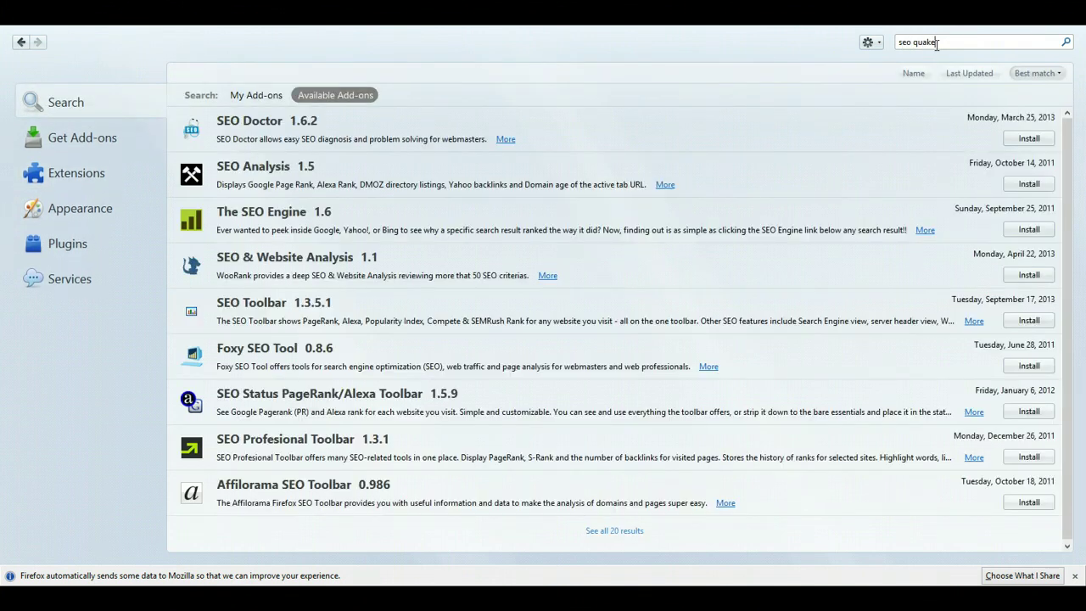
Disable and re-enable the SeoQuake extension in the installed Extensions list
{"action": "left_click", "coordinate": [60, 175]}
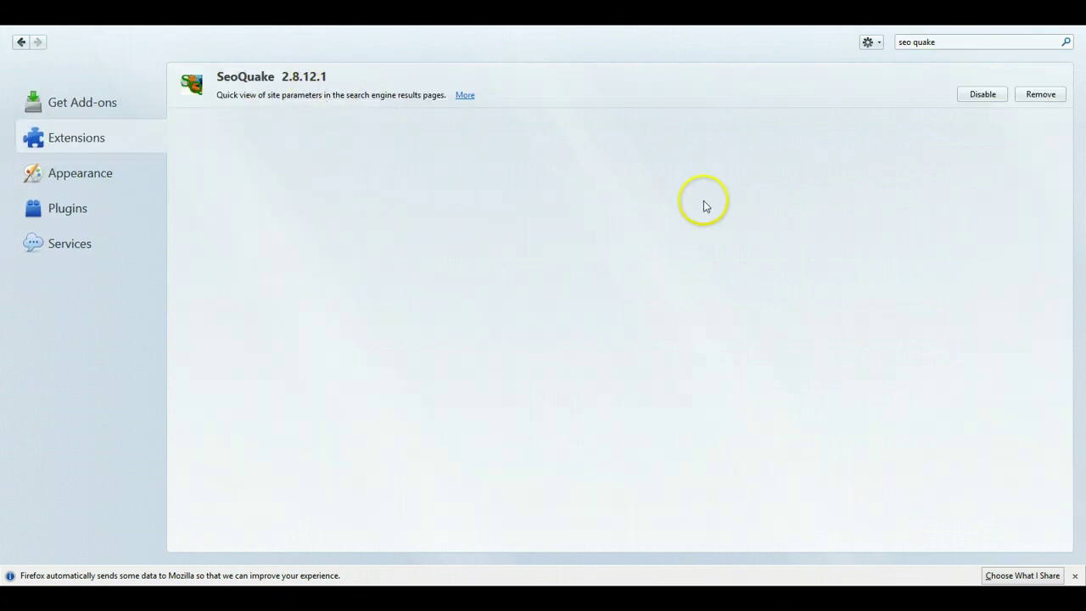
{"action": "left_click", "coordinate": [980, 98]}
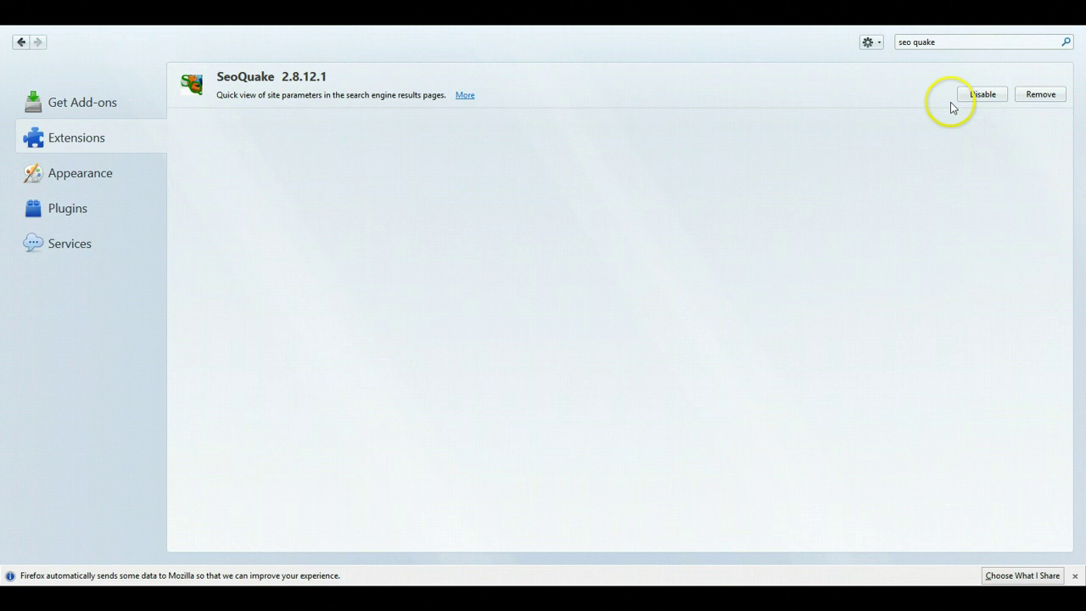
{"action": "left_click", "coordinate": [993, 100]}
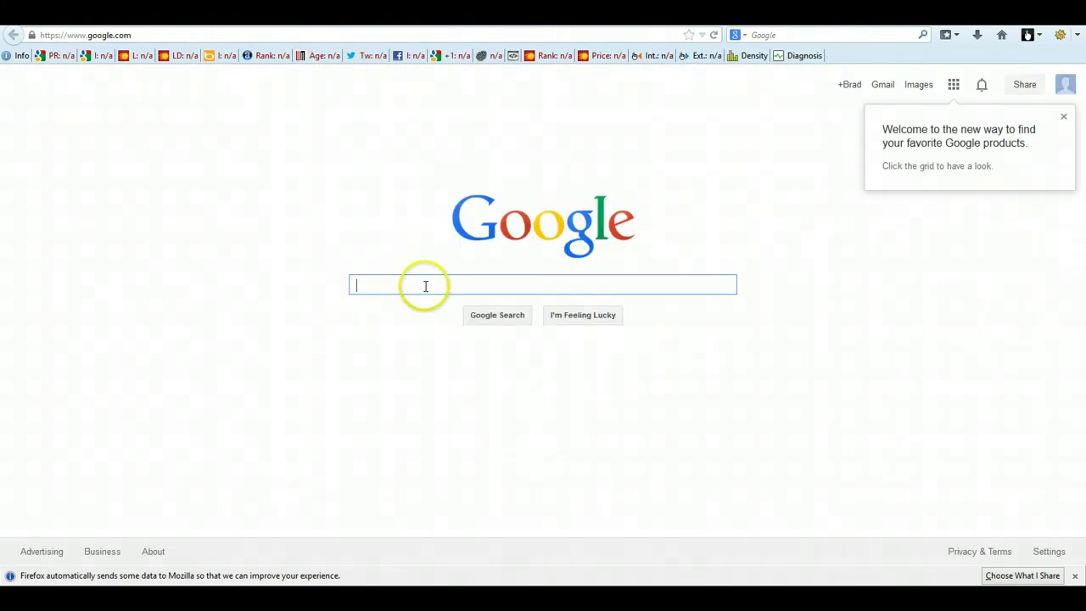
Run a Google search for 'keyword planner'
{"action": "type", "text": "keywo"}
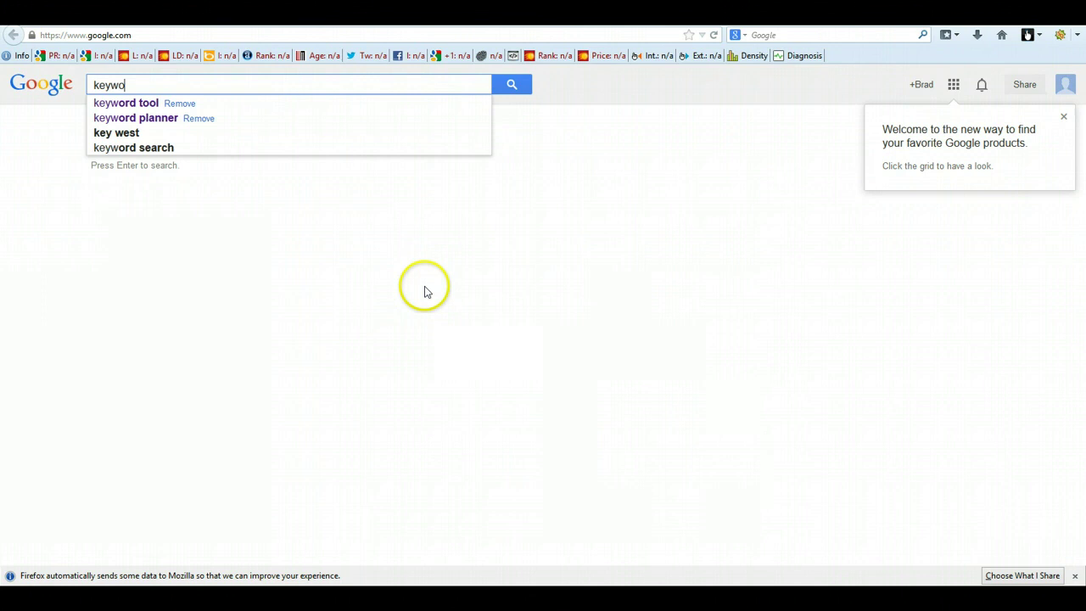
{"action": "type", "text": "rd planner"}
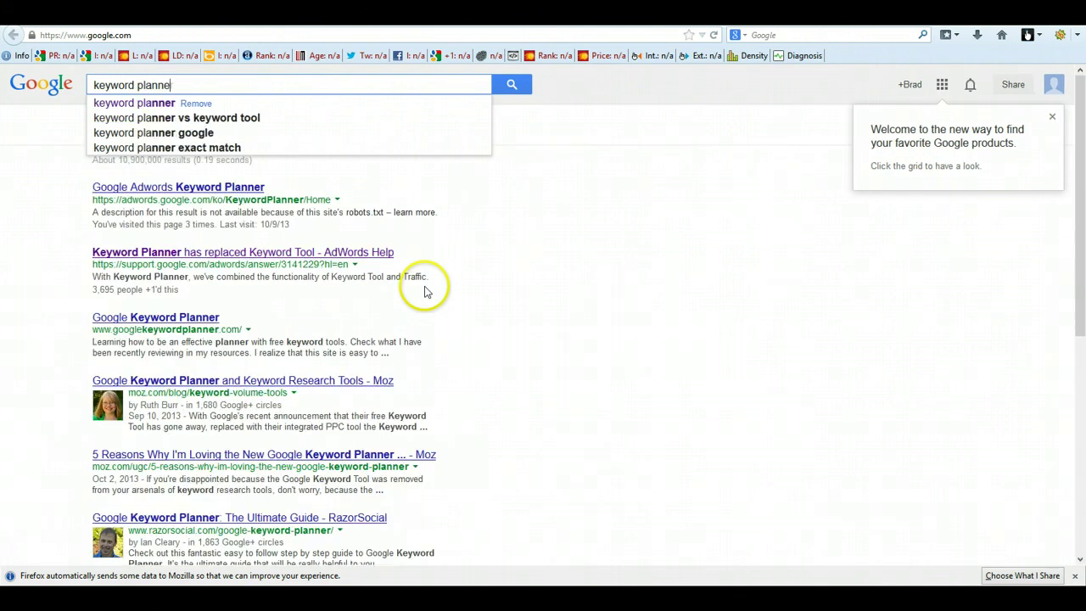
{"action": "key", "text": "Return"}
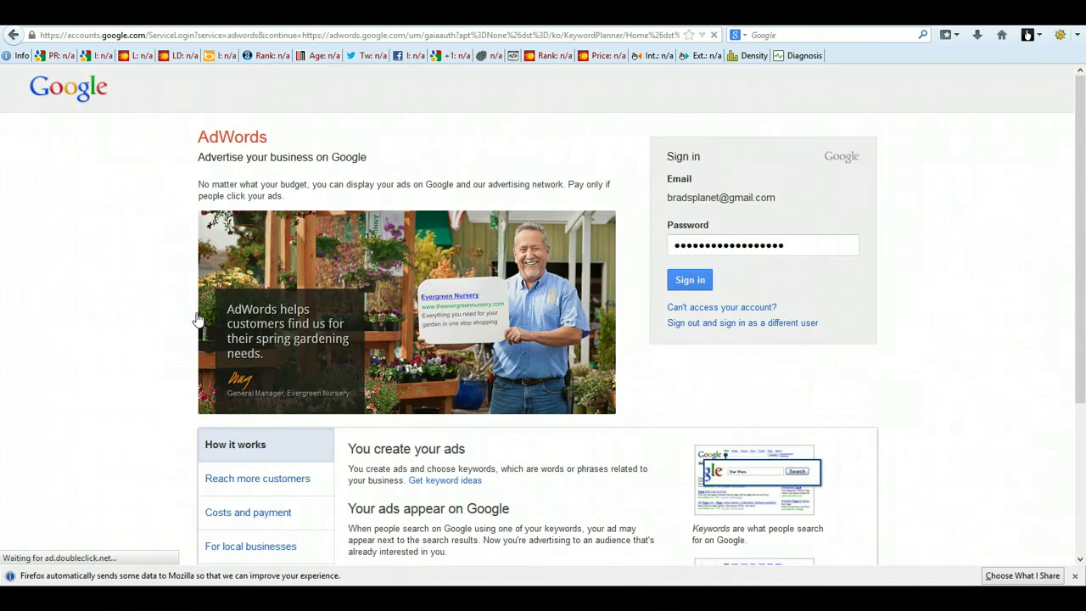
Sign in to the AdWords account from the login page
{"action": "left_click", "coordinate": [692, 281]}
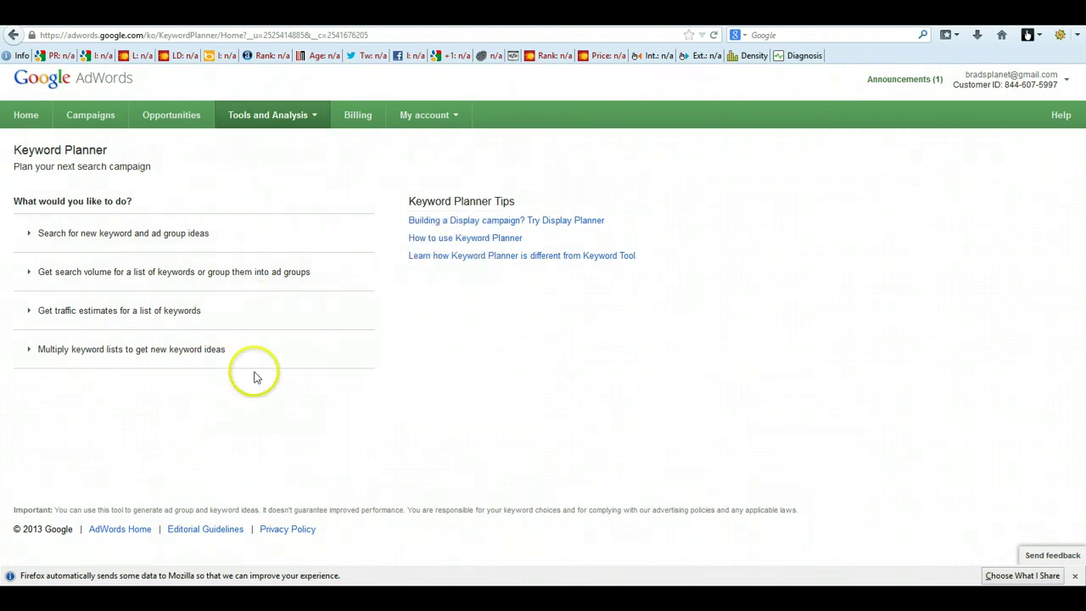
{"action": "mouse_move", "coordinate": [124, 234]}
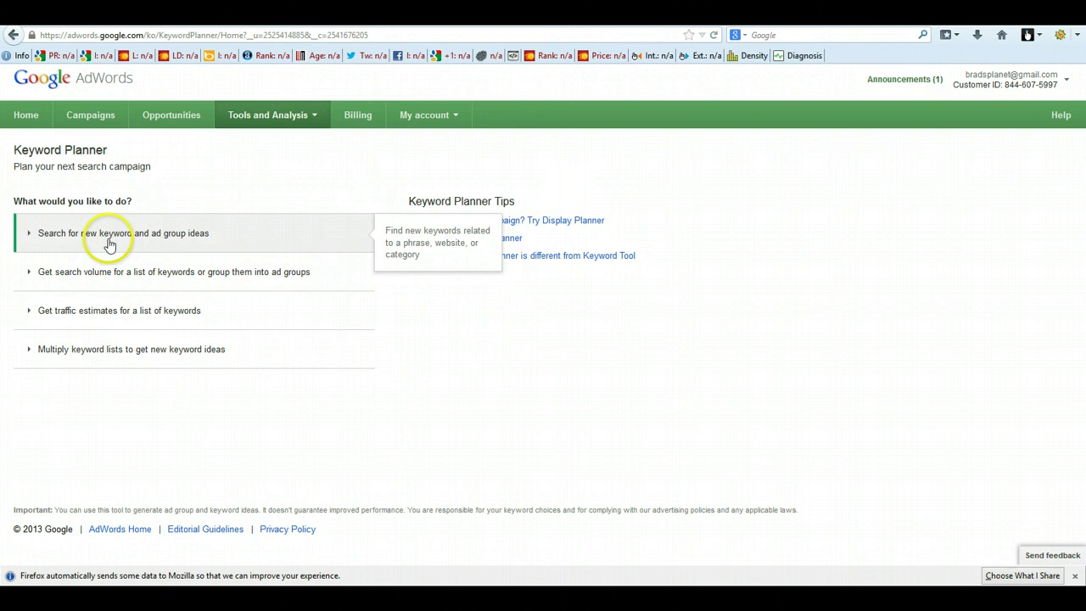
Get new keyword and ad group ideas for the product 'how to lose belly fat'
{"action": "left_click", "coordinate": [95, 240]}
{"action": "left_click", "coordinate": [138, 293]}
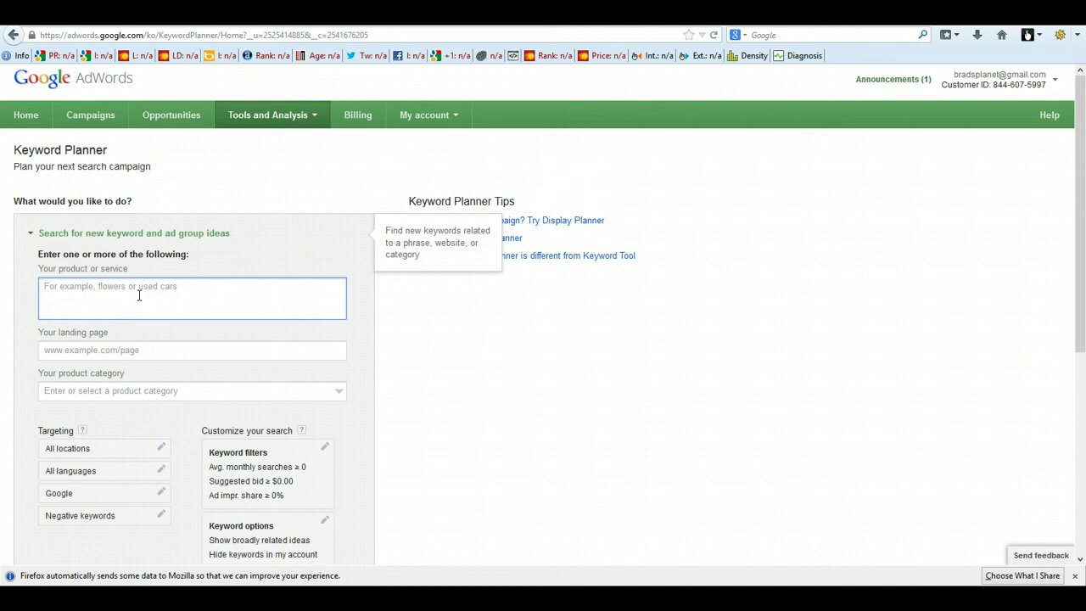
{"action": "type", "text": "how to lose belly fat"}
{"action": "scroll", "coordinate": [430, 417], "scroll_direction": "down", "scroll_amount": 3}
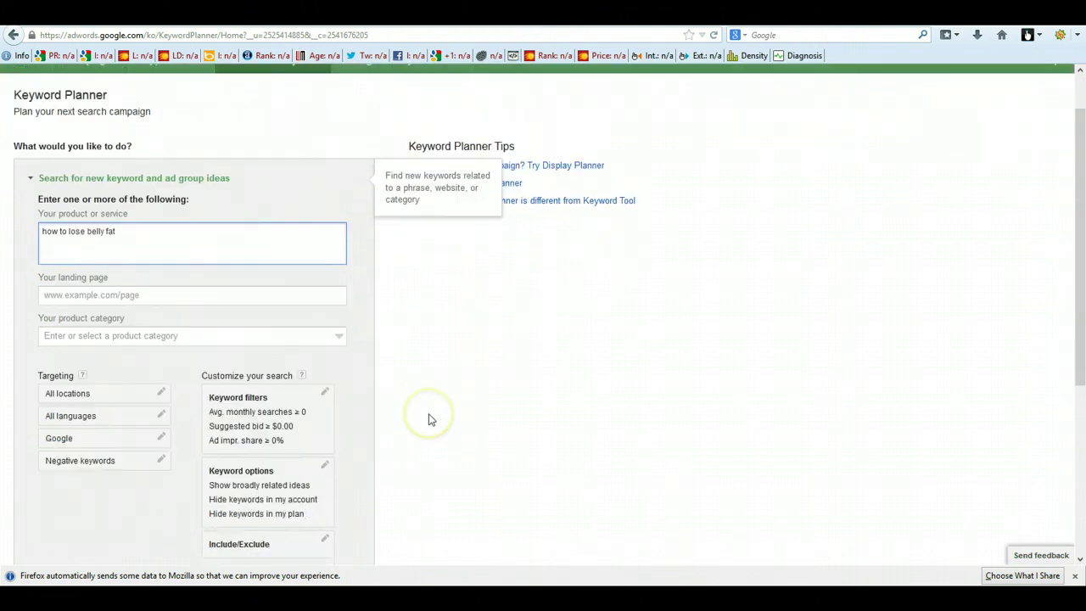
{"action": "left_click", "coordinate": [45, 485]}
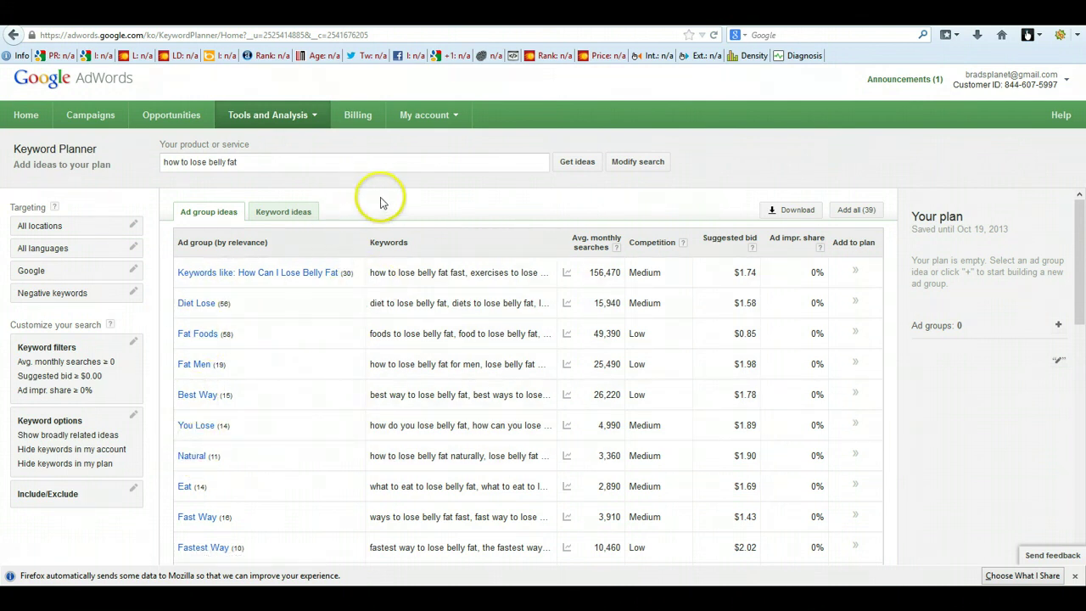
{"action": "left_click", "coordinate": [282, 213]}
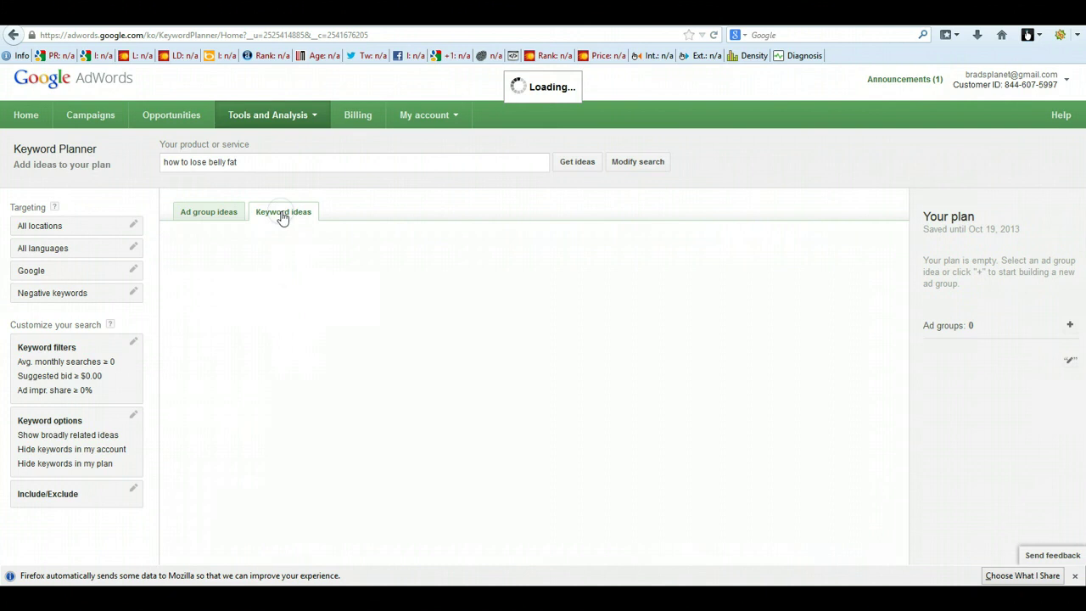
{"action": "left_click", "coordinate": [416, 213]}
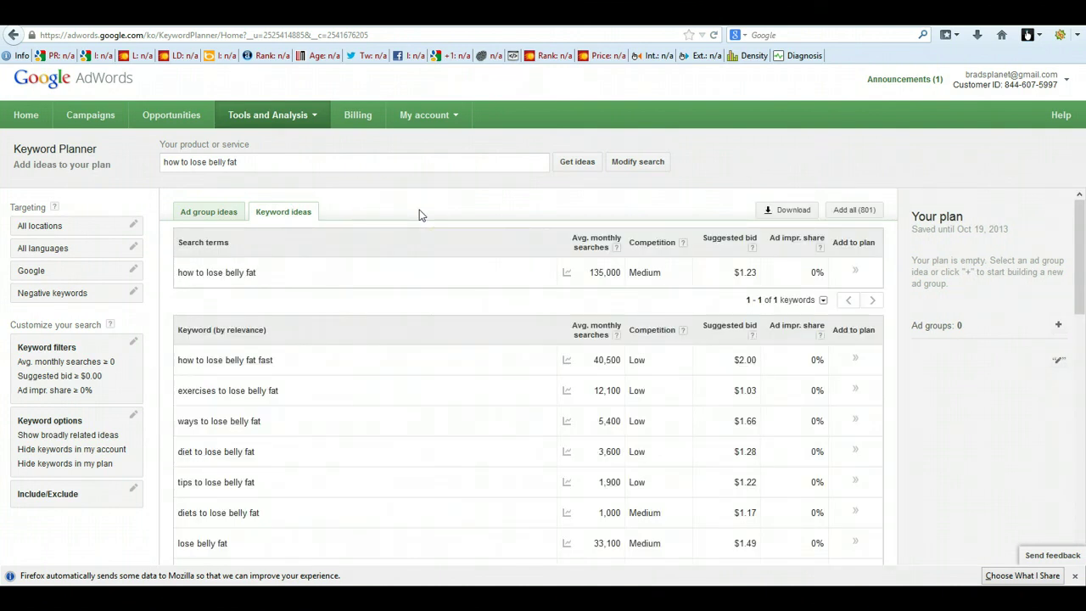
{"action": "left_click", "coordinate": [629, 214]}
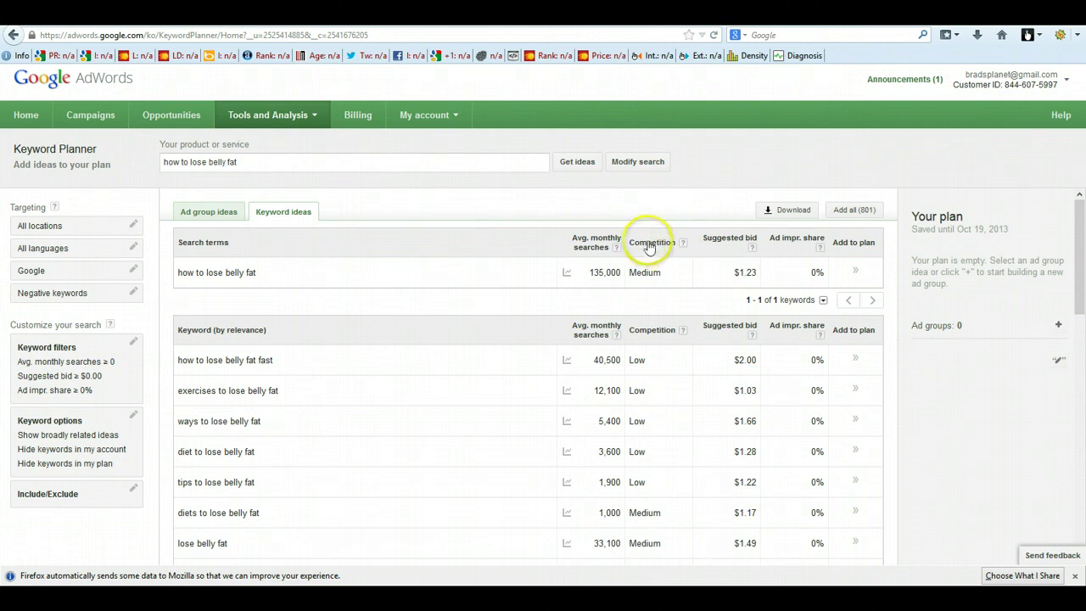
{"action": "left_click", "coordinate": [653, 245]}
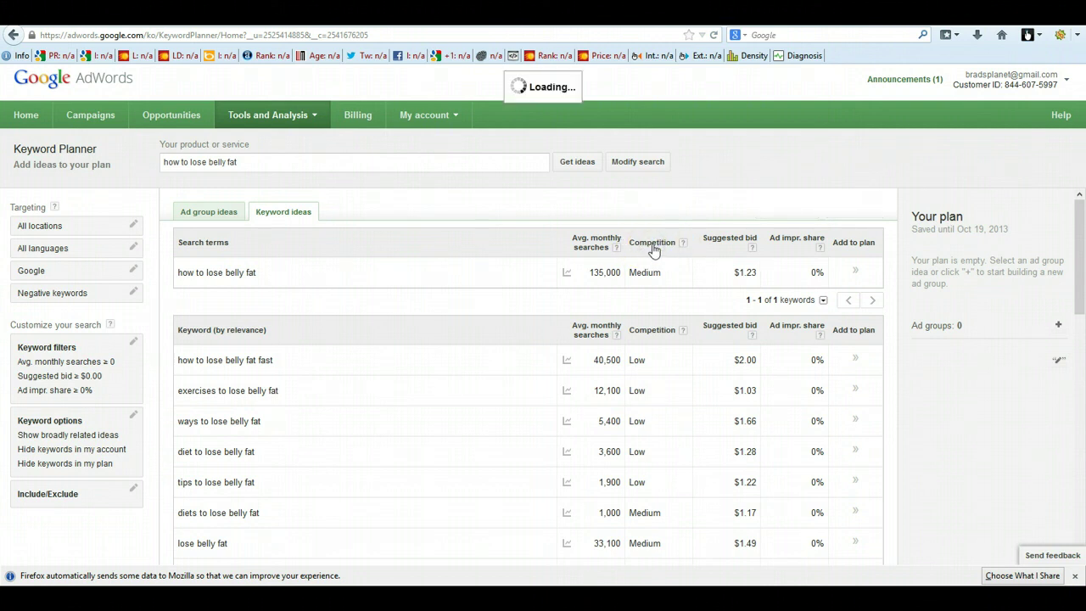
{"action": "left_click", "coordinate": [670, 246]}
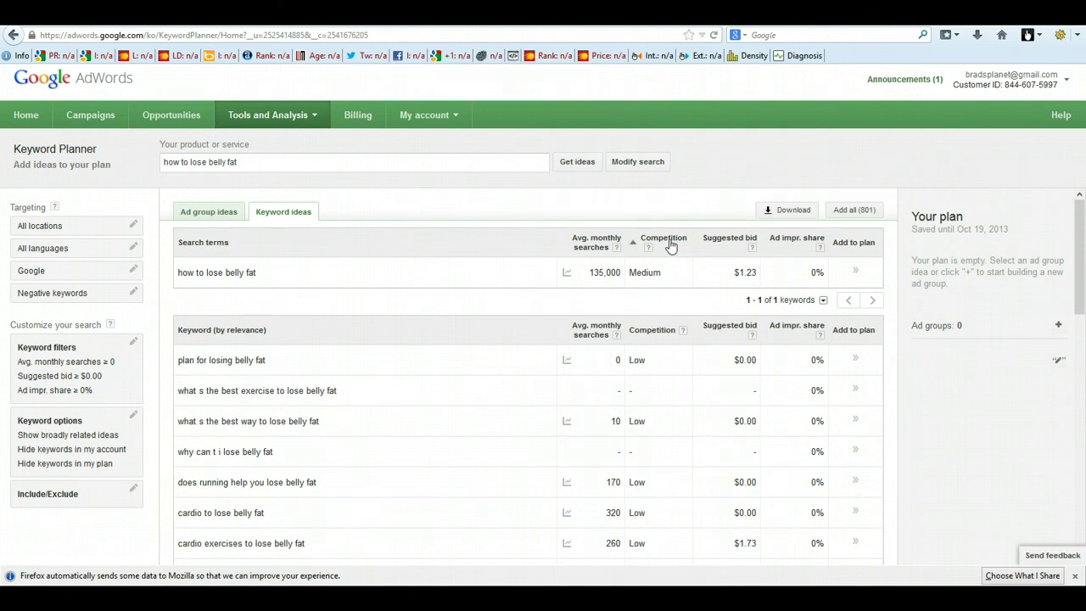
{"action": "mouse_move", "coordinate": [477, 450]}
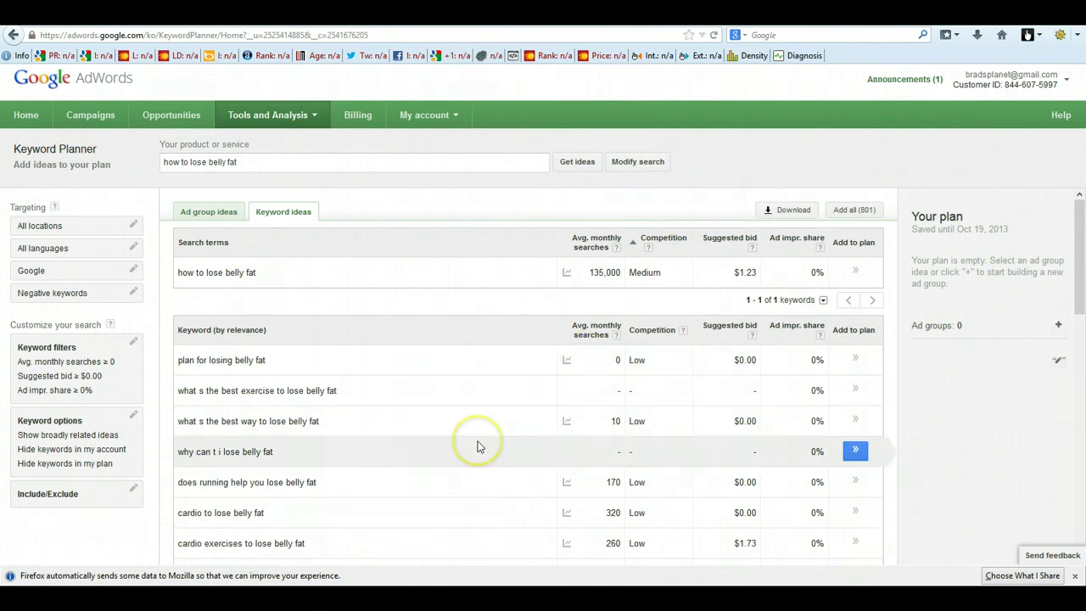
{"action": "scroll", "coordinate": [478, 448], "scroll_direction": "down", "scroll_amount": 1}
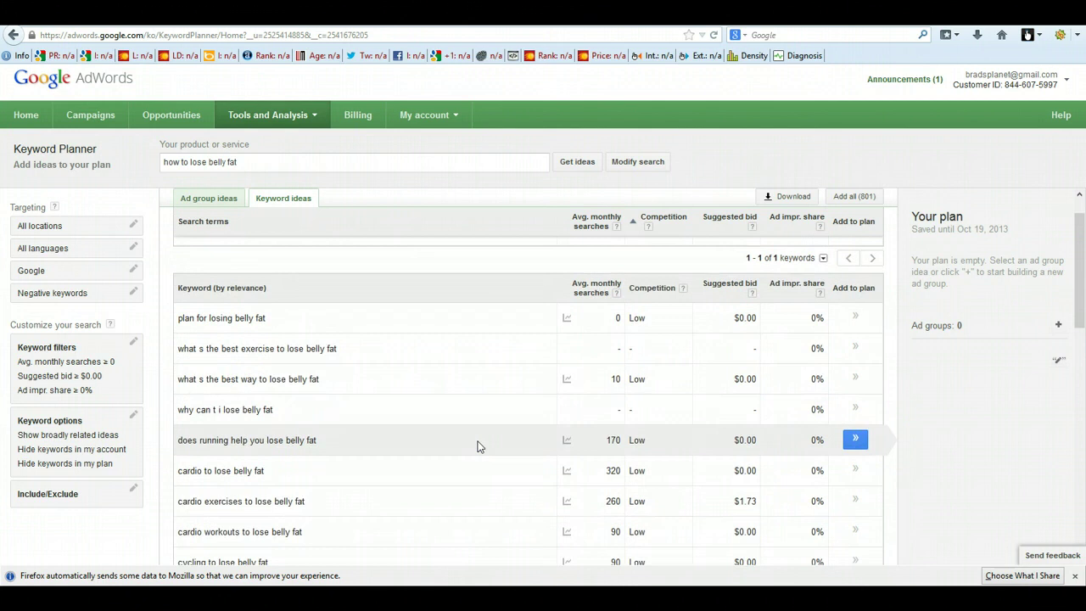
{"action": "scroll", "coordinate": [478, 447], "scroll_direction": "down", "scroll_amount": 1}
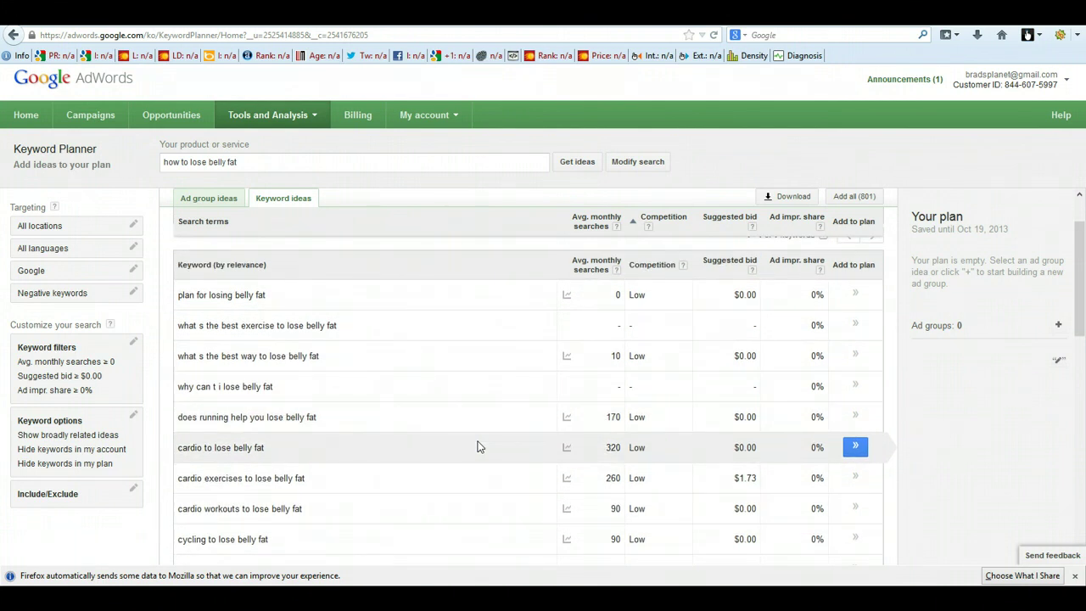
{"action": "scroll", "coordinate": [478, 447], "scroll_direction": "down", "scroll_amount": 1}
{"action": "scroll", "coordinate": [478, 447], "scroll_direction": "down", "scroll_amount": 1}
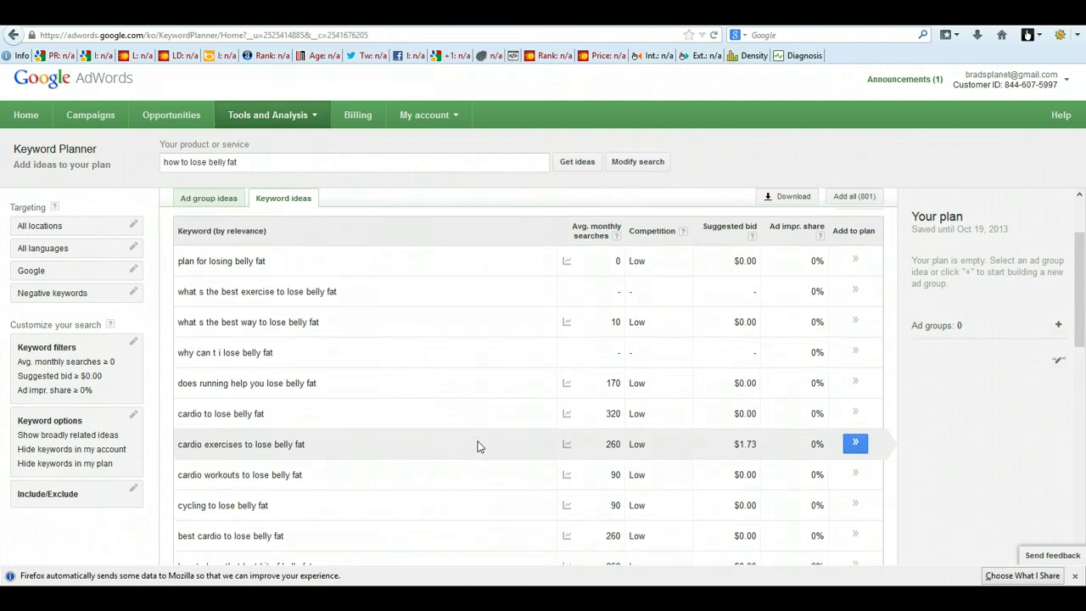
{"action": "scroll", "coordinate": [478, 447], "scroll_direction": "down", "scroll_amount": 1}
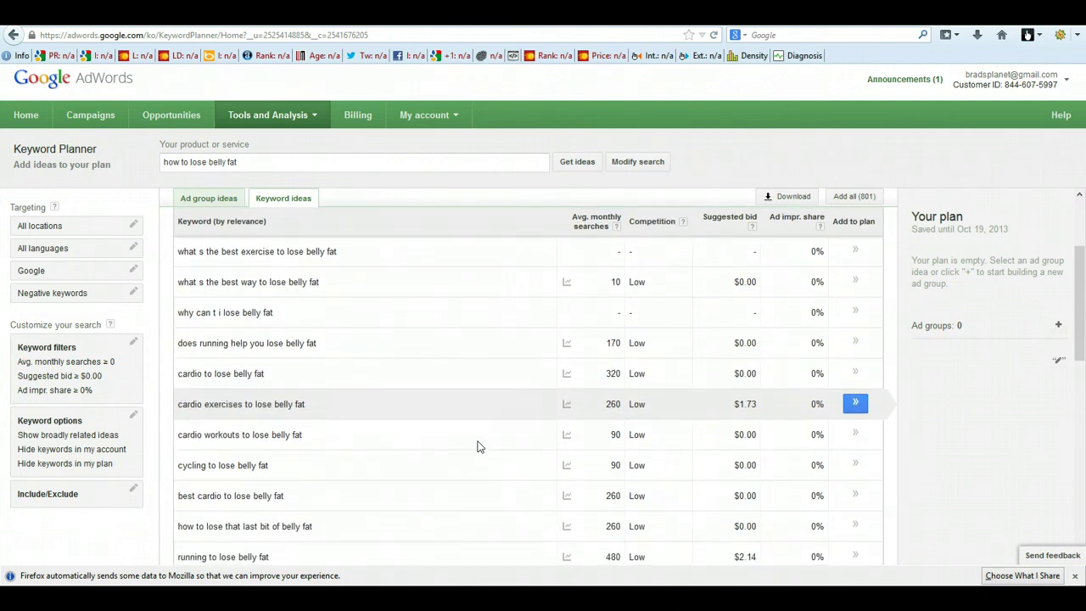
{"action": "scroll", "coordinate": [477, 447], "scroll_direction": "down", "scroll_amount": 1}
{"action": "scroll", "coordinate": [478, 444], "scroll_direction": "down", "scroll_amount": 1}
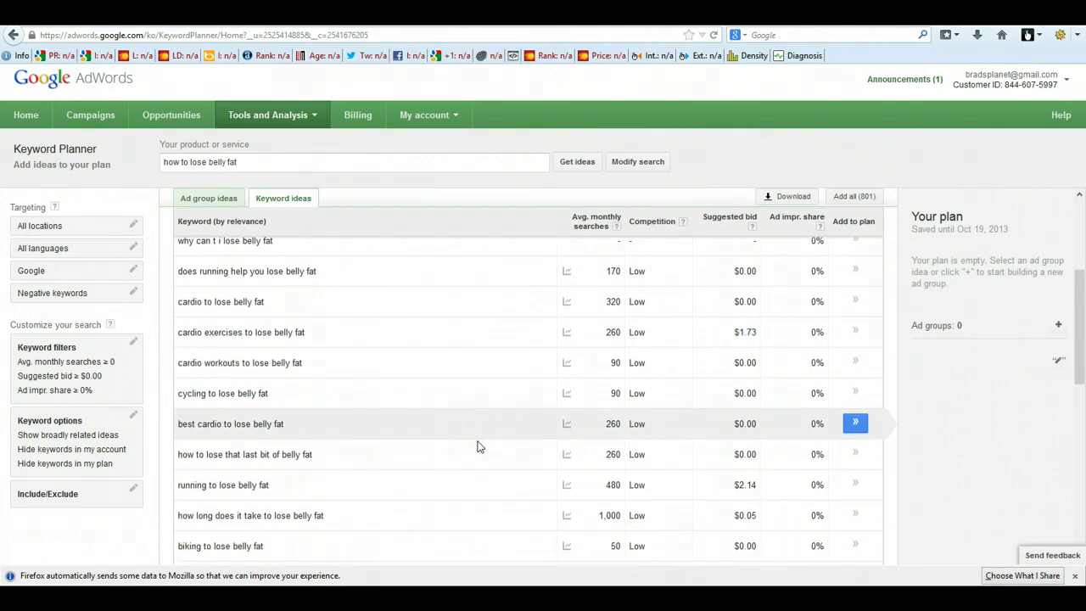
{"action": "left_click", "coordinate": [485, 442]}
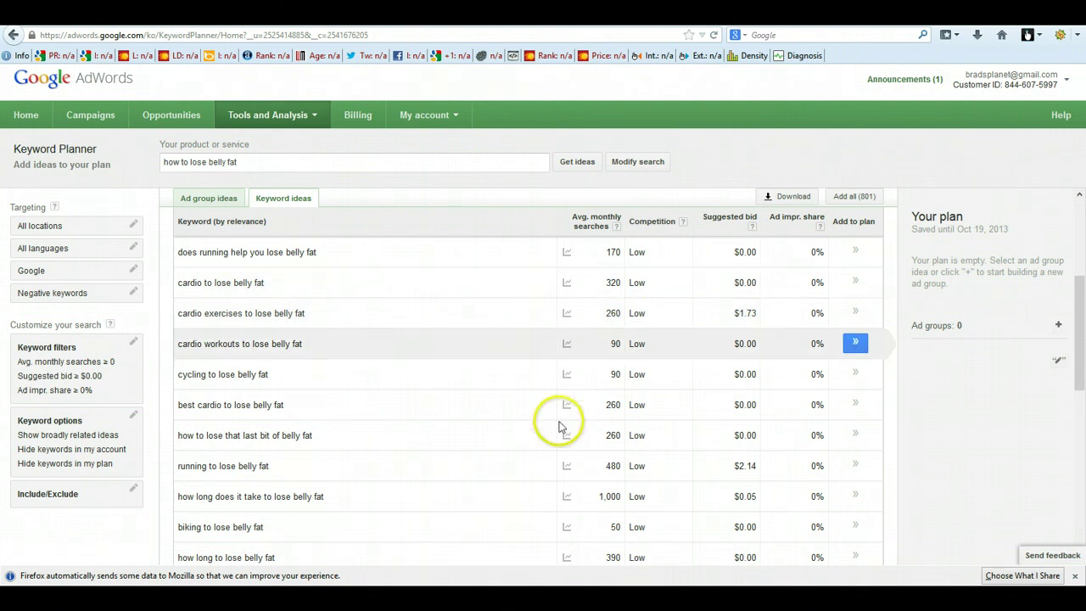
Select 'how to lose lower belly fat' (6,600 searches, Low competition) in the Keyword ideas table
{"action": "scroll", "coordinate": [543, 428], "scroll_direction": "down", "scroll_amount": 1}
{"action": "scroll", "coordinate": [544, 430], "scroll_direction": "down", "scroll_amount": 2}
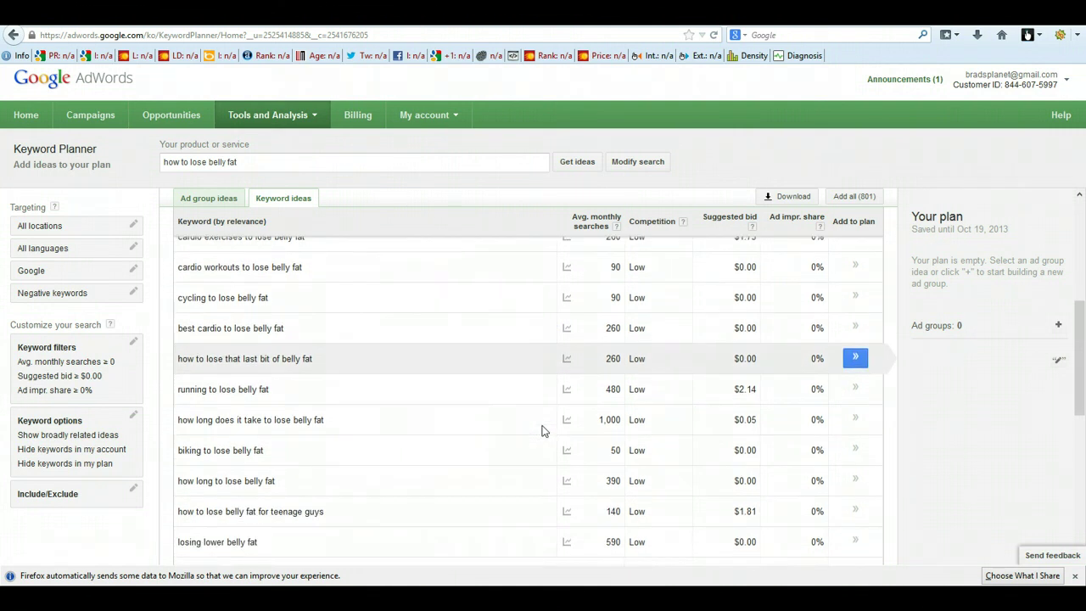
{"action": "left_click", "coordinate": [613, 365]}
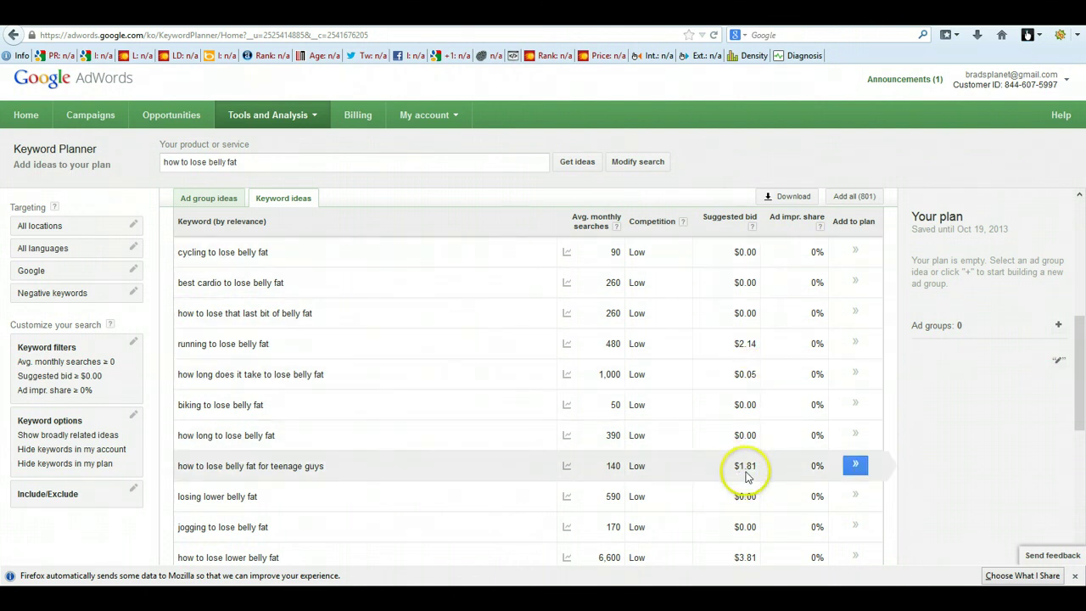
{"action": "scroll", "coordinate": [707, 476], "scroll_direction": "down", "scroll_amount": 1}
{"action": "scroll", "coordinate": [706, 475], "scroll_direction": "down", "scroll_amount": 1}
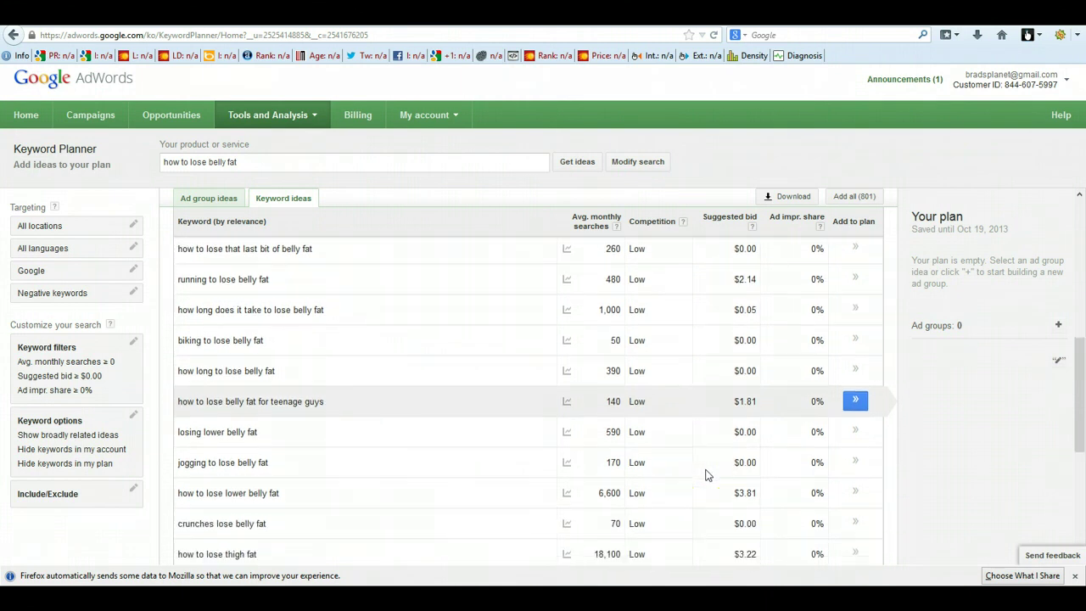
{"action": "scroll", "coordinate": [707, 475], "scroll_direction": "down", "scroll_amount": 1}
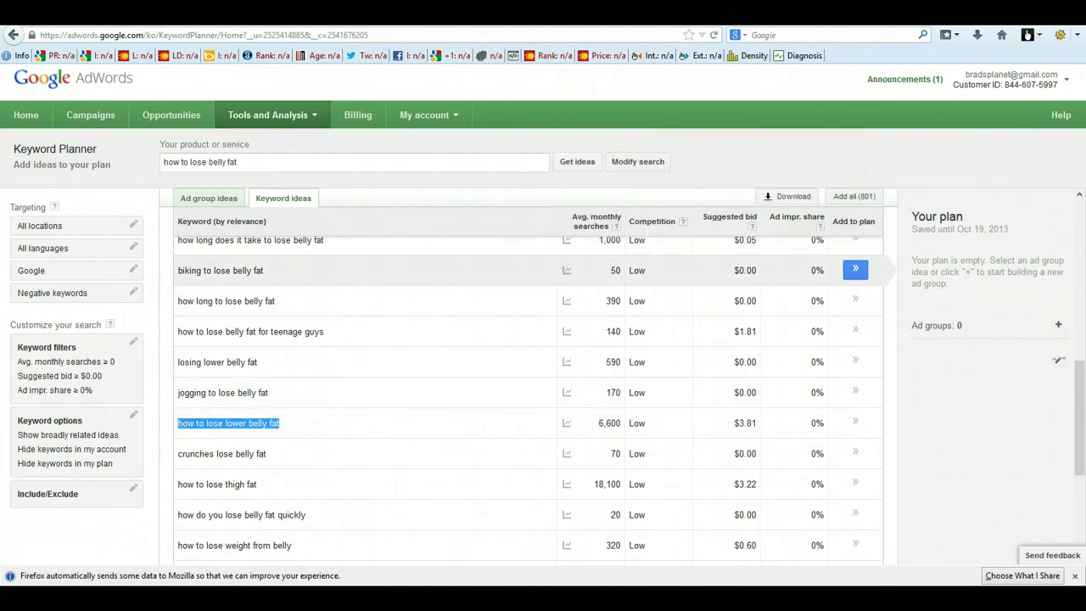
In a new tab, search Google for 'how to lose lower belly fat'
{"action": "left_click", "coordinate": [424, 13]}
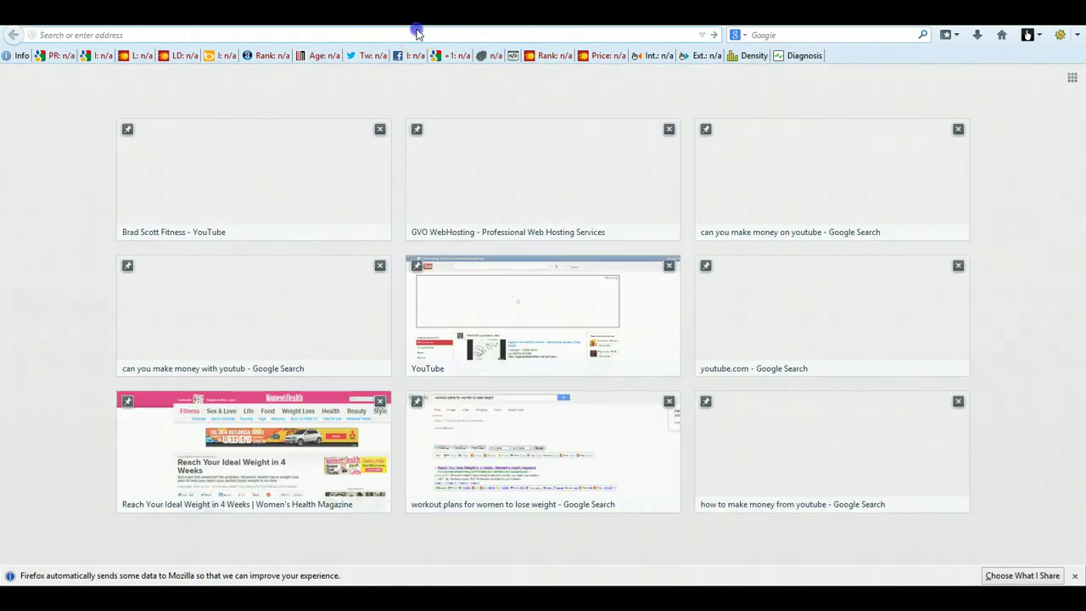
{"action": "type", "text": "g"}
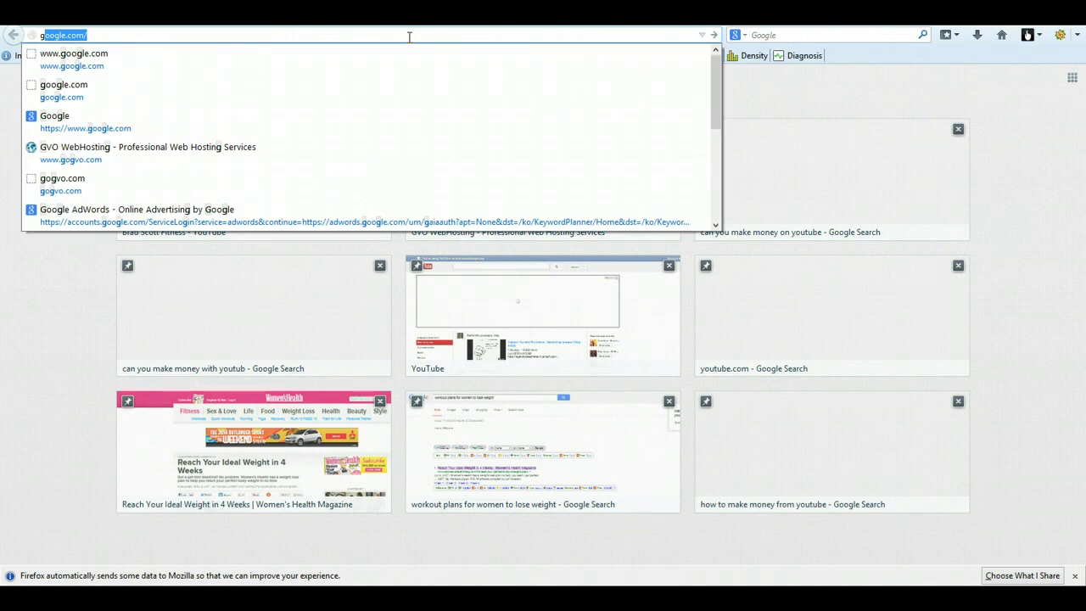
{"action": "type", "text": "oo"}
{"action": "key", "text": "Return"}
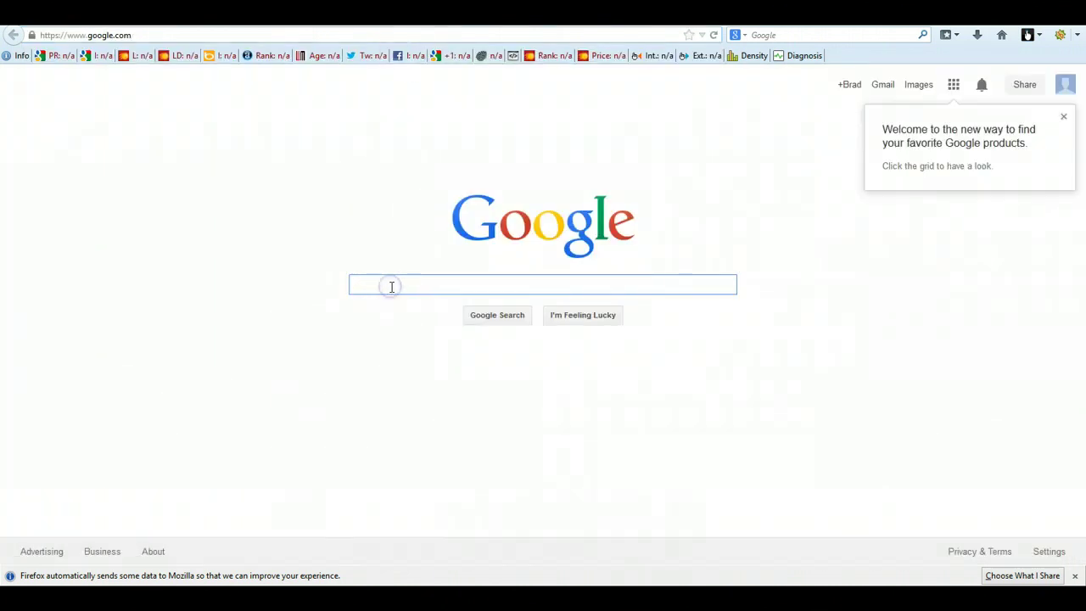
{"action": "type", "text": "how to lose lower belly fat"}
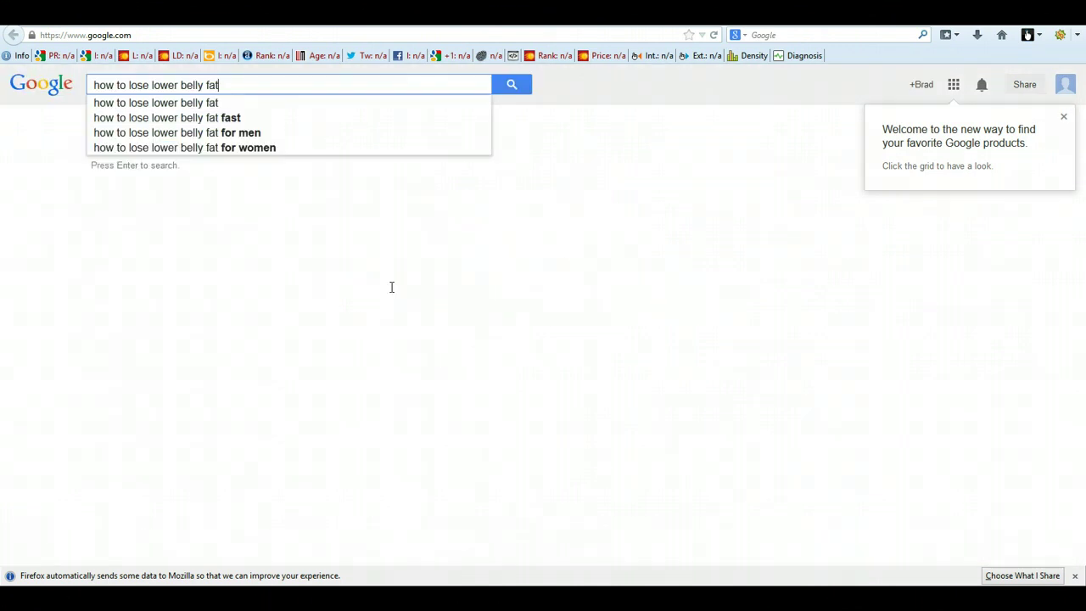
{"action": "key", "text": "Return"}
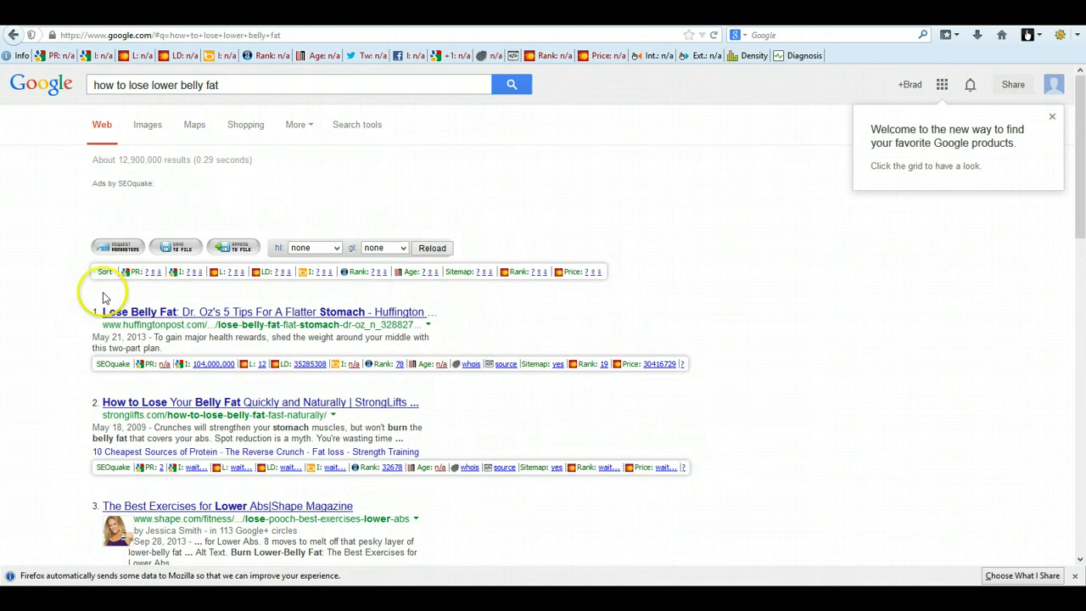
Scroll the results and their SEOquake metrics down to result 7, the nataliehodson.com article
{"action": "scroll", "coordinate": [807, 374], "scroll_direction": "down", "scroll_amount": 2}
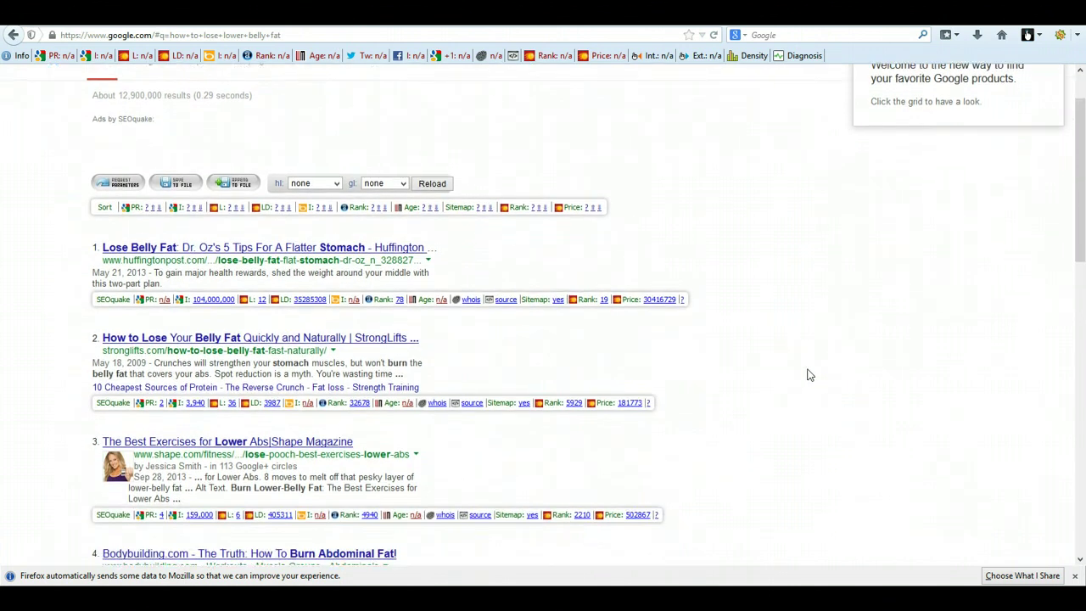
{"action": "scroll", "coordinate": [808, 373], "scroll_direction": "down", "scroll_amount": 2}
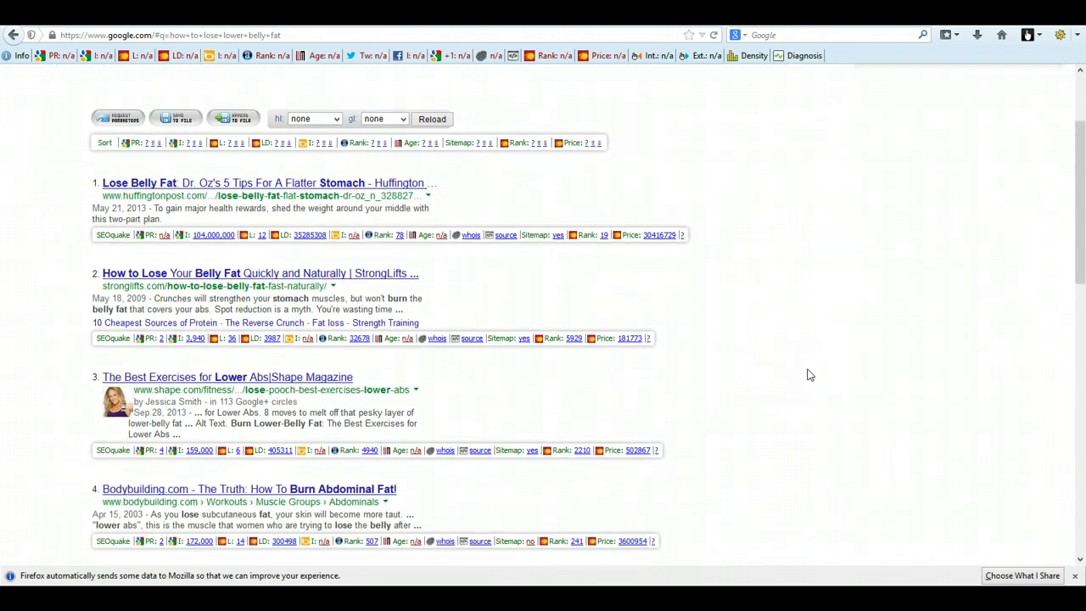
{"action": "scroll", "coordinate": [807, 373], "scroll_direction": "down", "scroll_amount": 1}
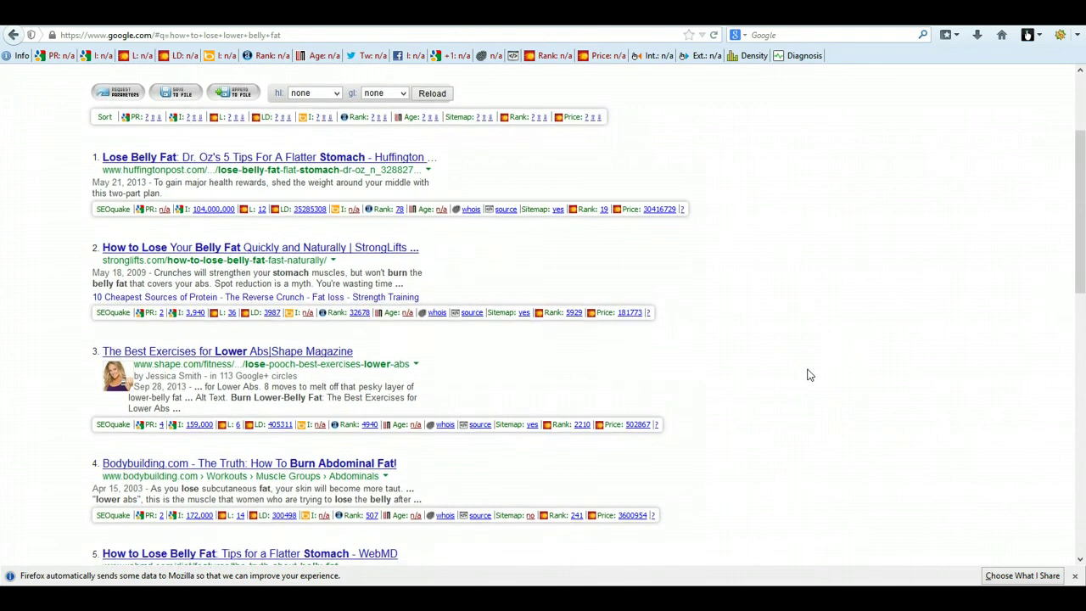
{"action": "scroll", "coordinate": [807, 374], "scroll_direction": "down", "scroll_amount": 1}
{"action": "scroll", "coordinate": [808, 374], "scroll_direction": "down", "scroll_amount": 1}
{"action": "scroll", "coordinate": [807, 373], "scroll_direction": "down", "scroll_amount": 1}
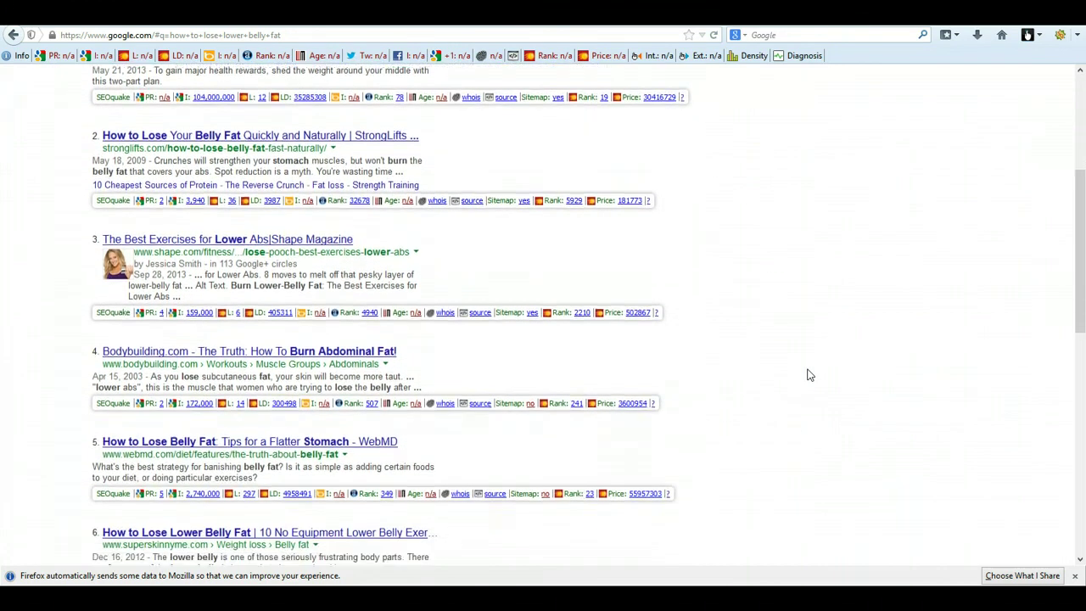
{"action": "scroll", "coordinate": [809, 374], "scroll_direction": "down", "scroll_amount": 2}
{"action": "scroll", "coordinate": [808, 374], "scroll_direction": "down", "scroll_amount": 2}
{"action": "scroll", "coordinate": [809, 375], "scroll_direction": "down", "scroll_amount": 1}
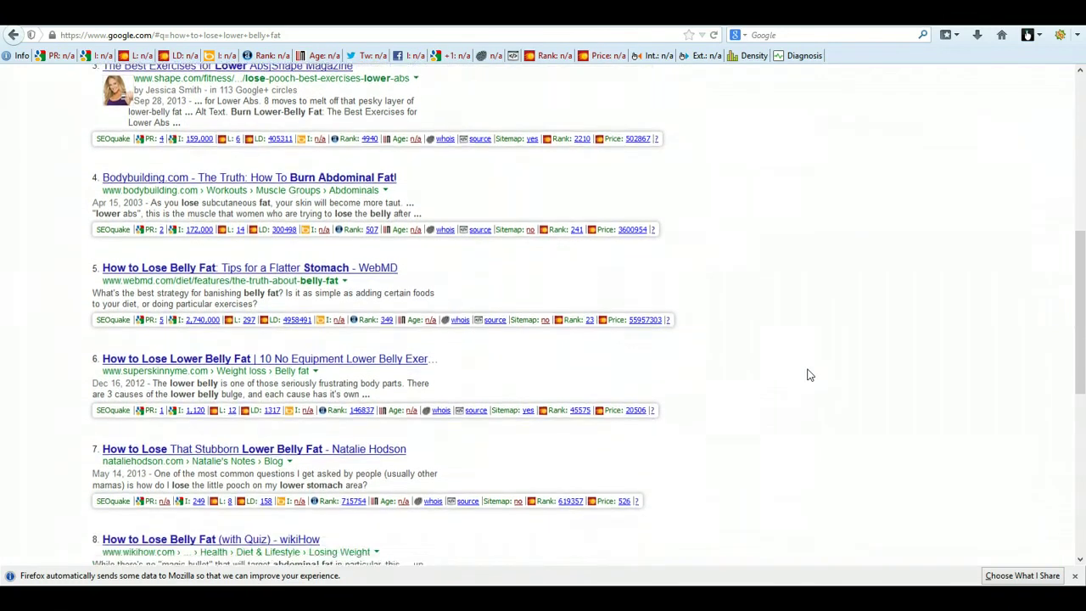
{"action": "scroll", "coordinate": [809, 374], "scroll_direction": "down", "scroll_amount": 1}
{"action": "scroll", "coordinate": [809, 374], "scroll_direction": "up", "scroll_amount": 1}
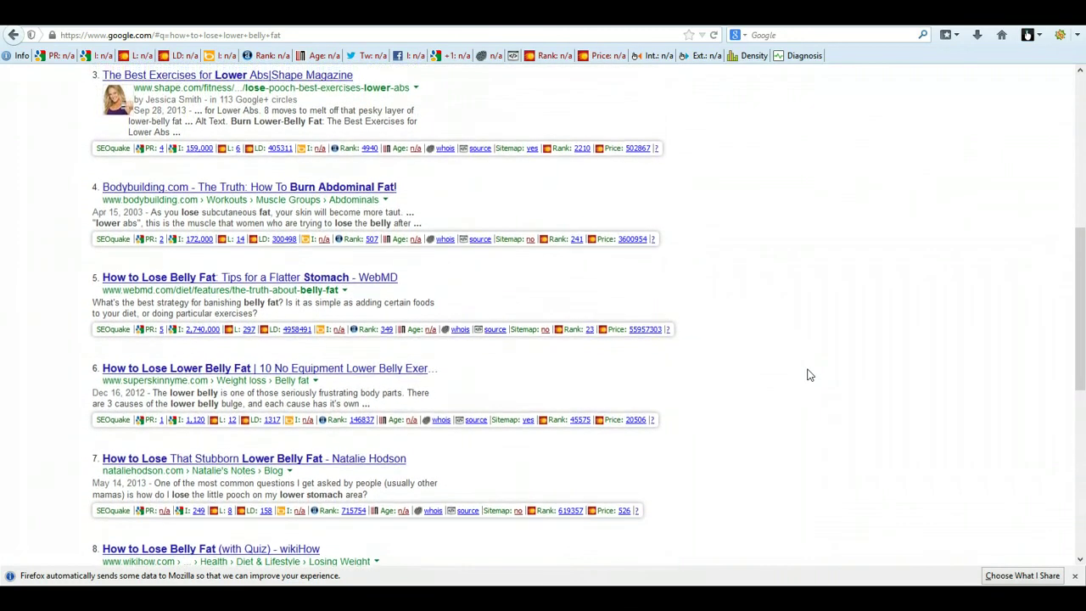
{"action": "scroll", "coordinate": [808, 374], "scroll_direction": "down", "scroll_amount": 1}
{"action": "scroll", "coordinate": [808, 375], "scroll_direction": "down", "scroll_amount": 1}
{"action": "scroll", "coordinate": [809, 374], "scroll_direction": "down", "scroll_amount": 2}
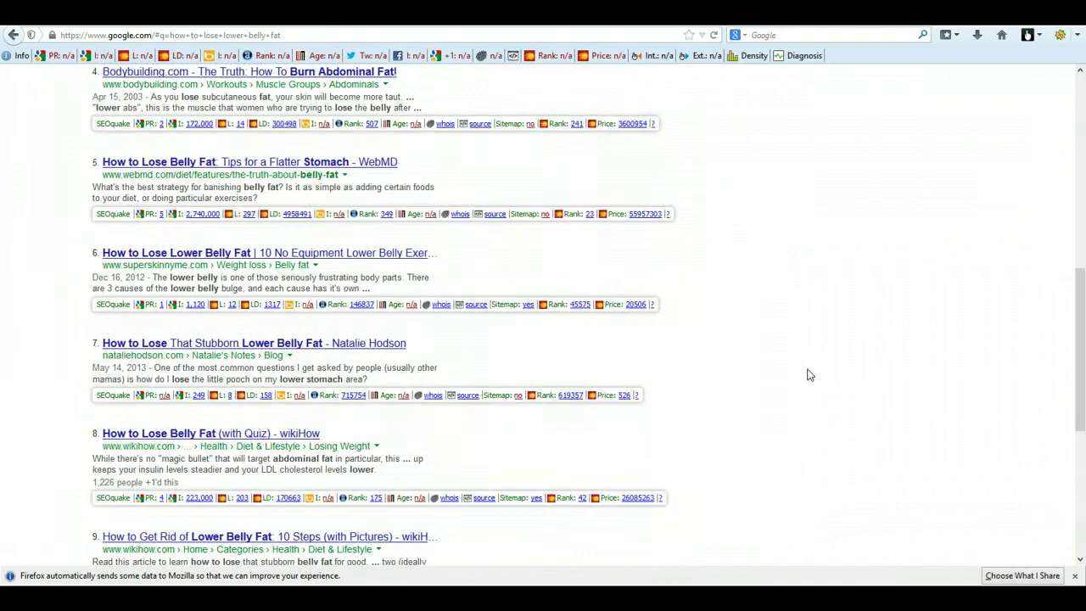
{"action": "scroll", "coordinate": [809, 375], "scroll_direction": "up", "scroll_amount": 2}
{"action": "scroll", "coordinate": [809, 375], "scroll_direction": "up", "scroll_amount": 2}
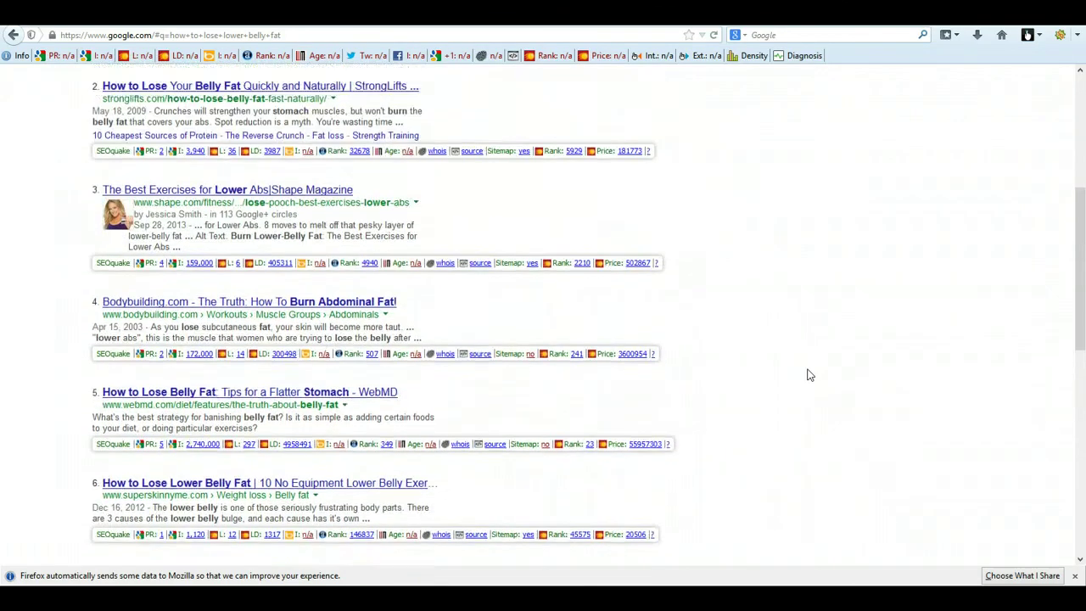
{"action": "scroll", "coordinate": [809, 374], "scroll_direction": "up", "scroll_amount": 1}
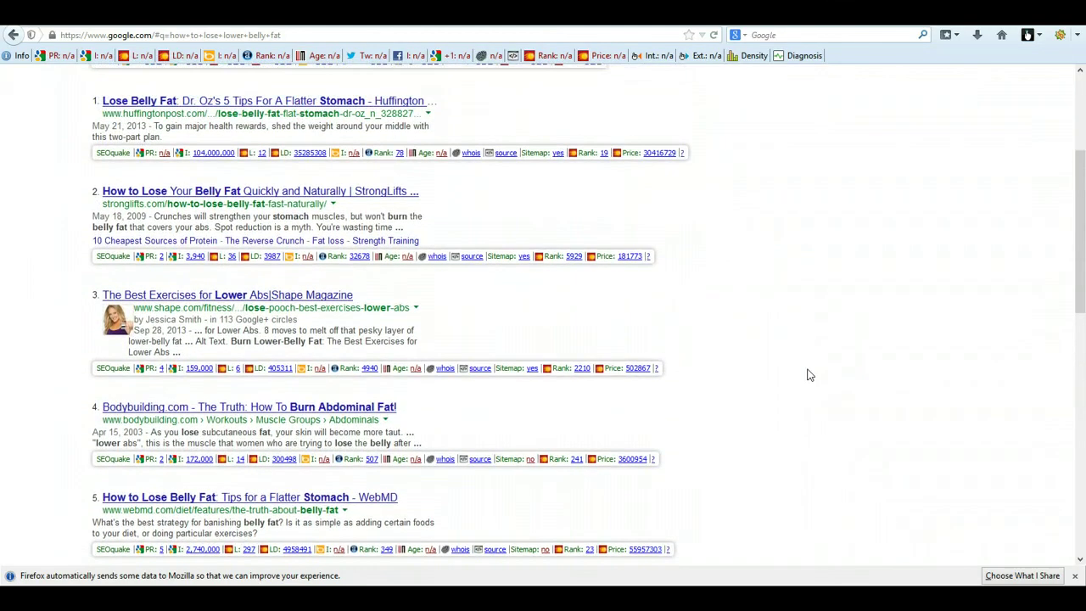
{"action": "scroll", "coordinate": [809, 374], "scroll_direction": "up", "scroll_amount": 1}
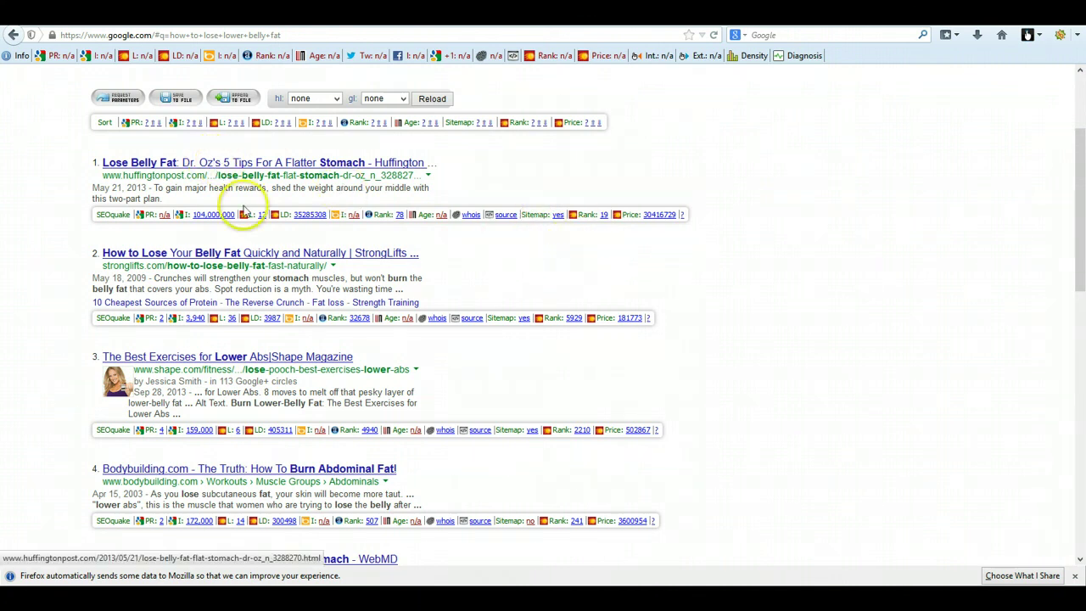
{"action": "scroll", "coordinate": [485, 288], "scroll_direction": "down", "scroll_amount": 2}
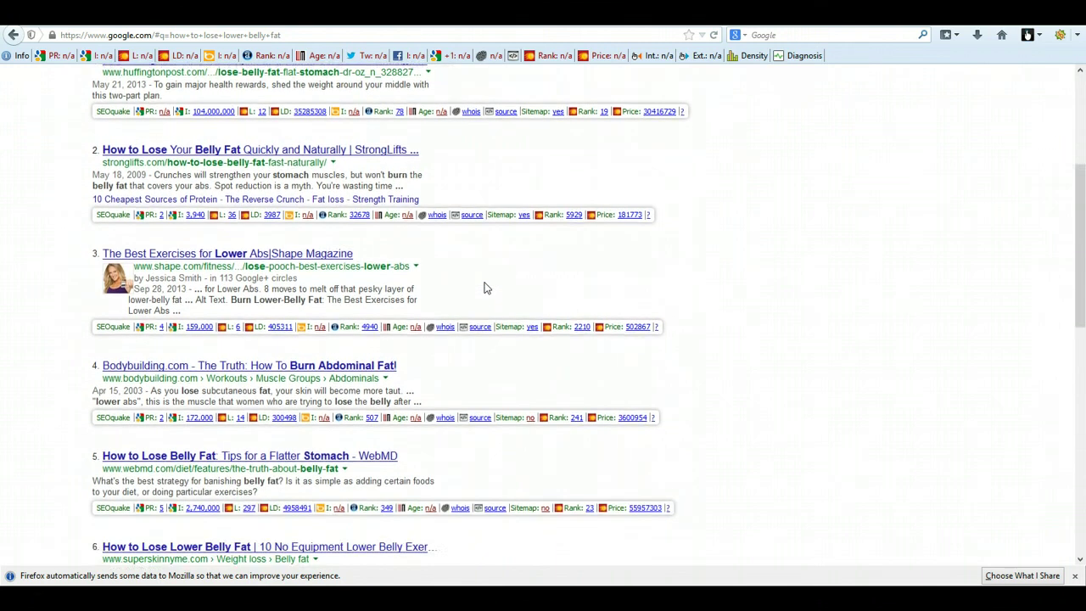
{"action": "scroll", "coordinate": [672, 406], "scroll_direction": "down", "scroll_amount": 3}
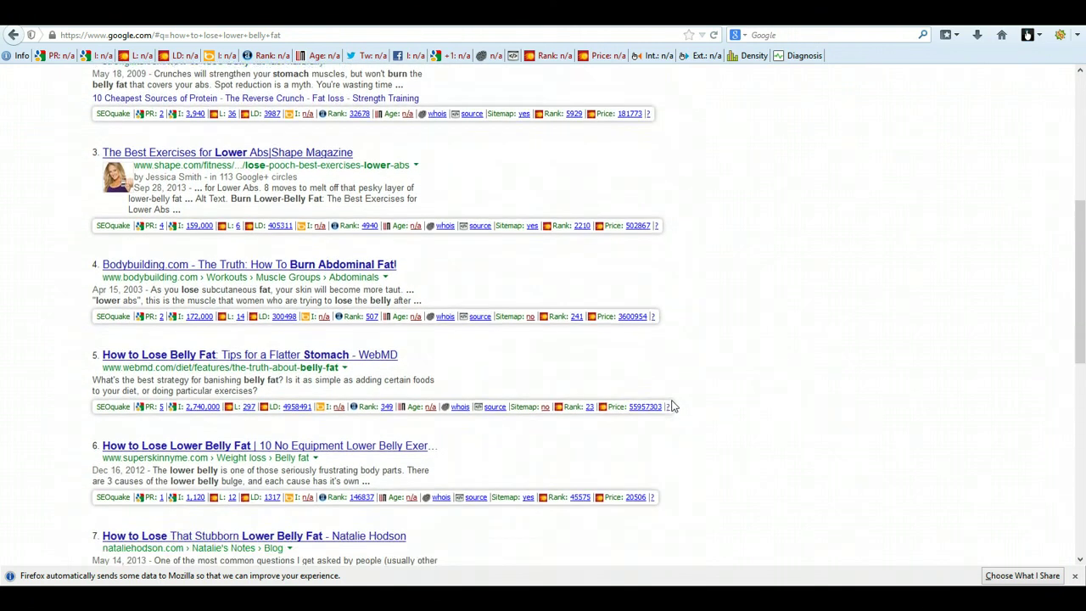
{"action": "scroll", "coordinate": [765, 380], "scroll_direction": "up", "scroll_amount": 1}
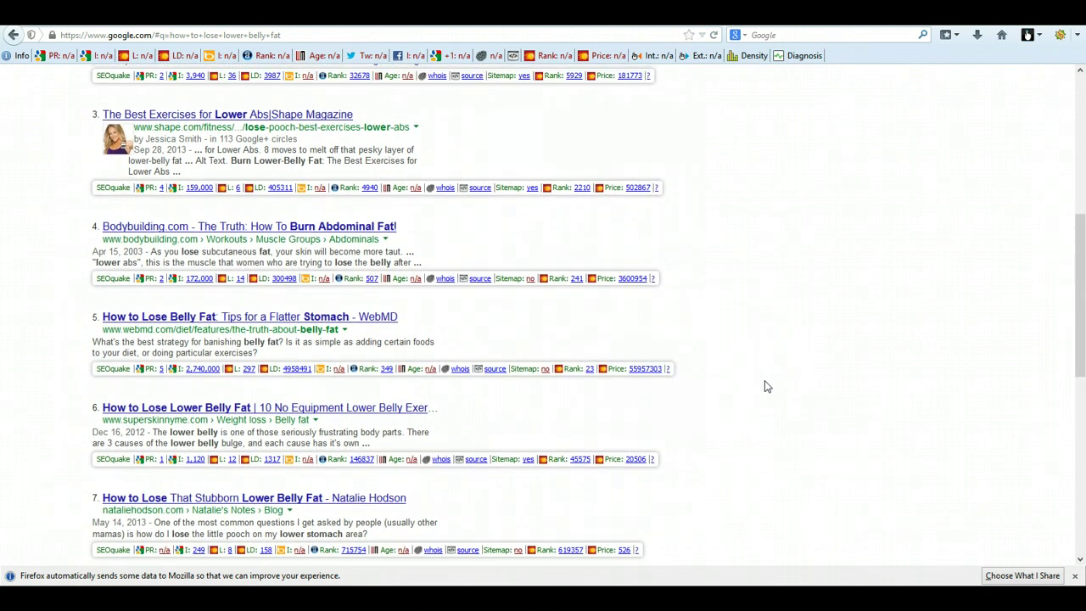
{"action": "scroll", "coordinate": [765, 380], "scroll_direction": "down", "scroll_amount": 2}
{"action": "scroll", "coordinate": [765, 381], "scroll_direction": "down", "scroll_amount": 1}
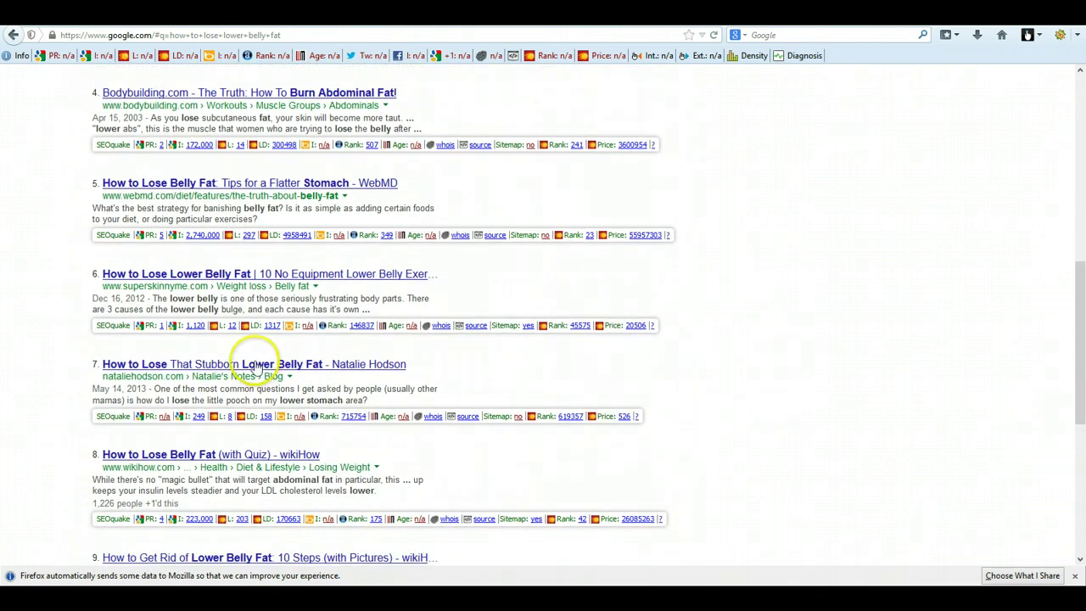
Open the 'How to Lose That Stubborn Lower Belly Fat - Natalie Hodson' result
{"action": "left_click", "coordinate": [173, 369]}
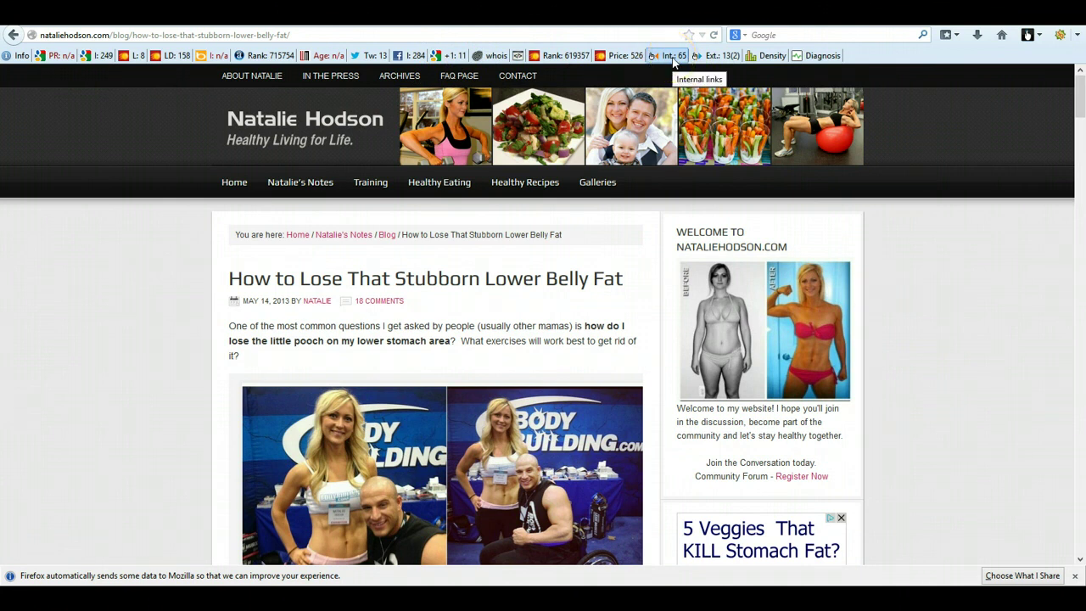
Browse SeoQuake's 65-link internal link report for the article, returning after a stray PR lookup
{"action": "left_click", "coordinate": [665, 57]}
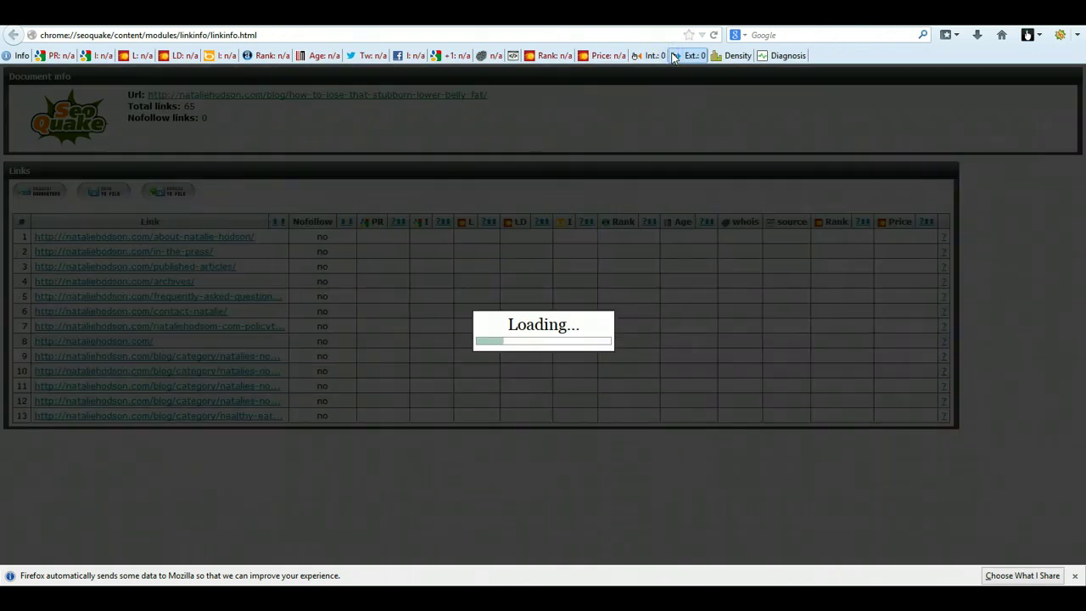
{"action": "scroll", "coordinate": [321, 392], "scroll_direction": "down", "scroll_amount": 3}
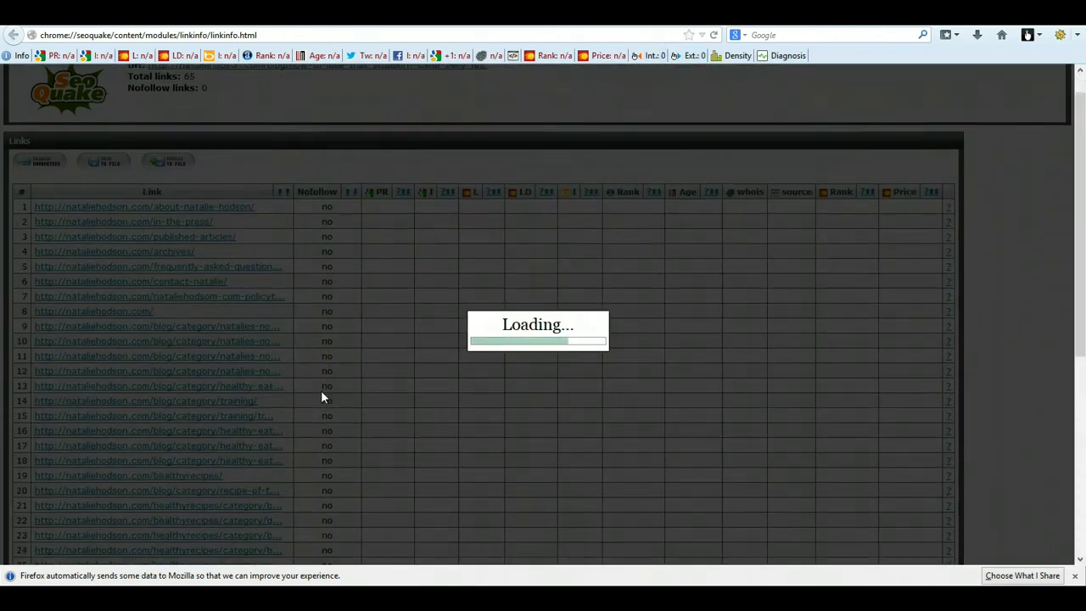
{"action": "scroll", "coordinate": [321, 392], "scroll_direction": "down", "scroll_amount": 2}
{"action": "scroll", "coordinate": [323, 395], "scroll_direction": "down", "scroll_amount": 1}
{"action": "scroll", "coordinate": [323, 394], "scroll_direction": "down", "scroll_amount": 3}
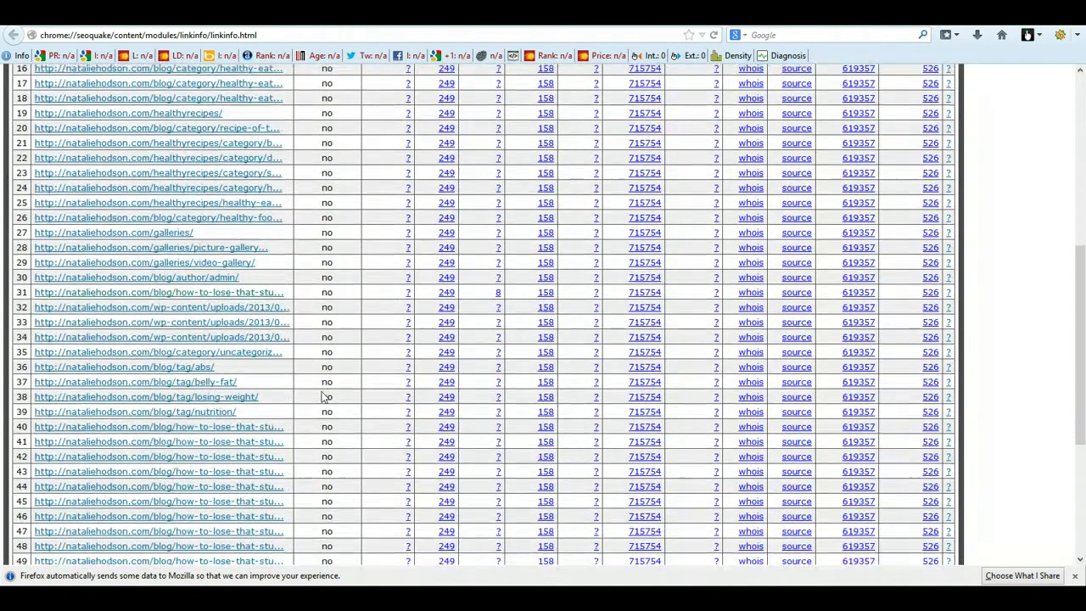
{"action": "scroll", "coordinate": [322, 394], "scroll_direction": "down", "scroll_amount": 5}
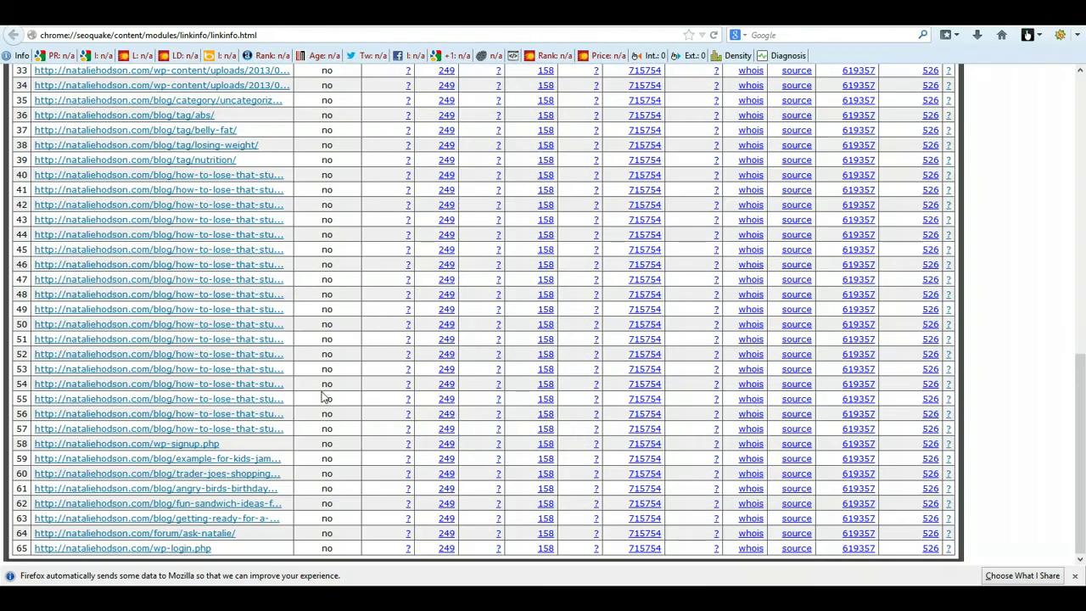
{"action": "scroll", "coordinate": [322, 396], "scroll_direction": "up", "scroll_amount": 3}
{"action": "scroll", "coordinate": [322, 396], "scroll_direction": "up", "scroll_amount": 5}
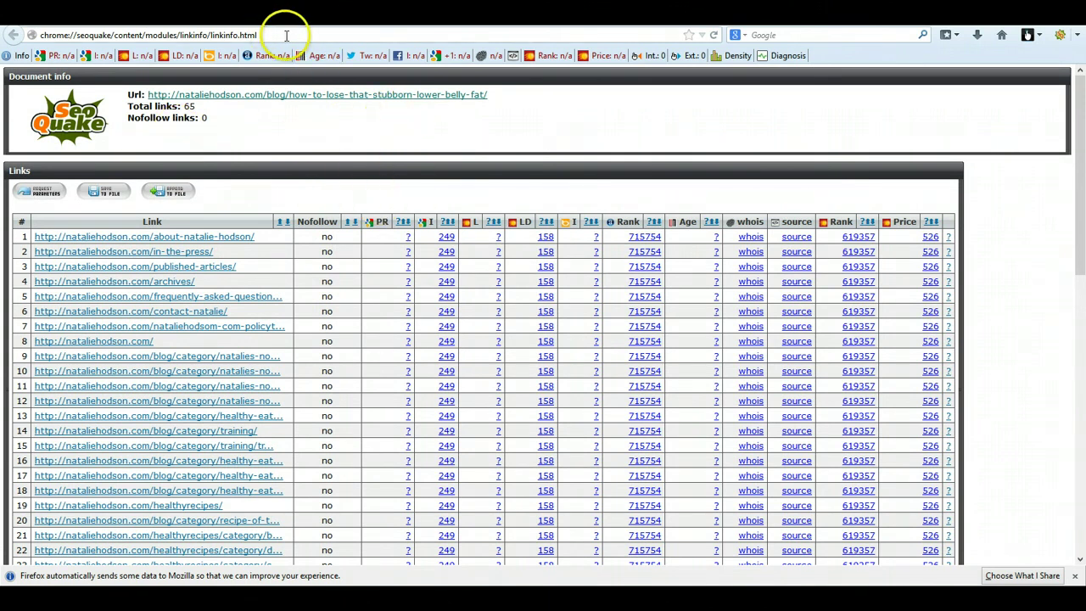
{"action": "left_click", "coordinate": [55, 56]}
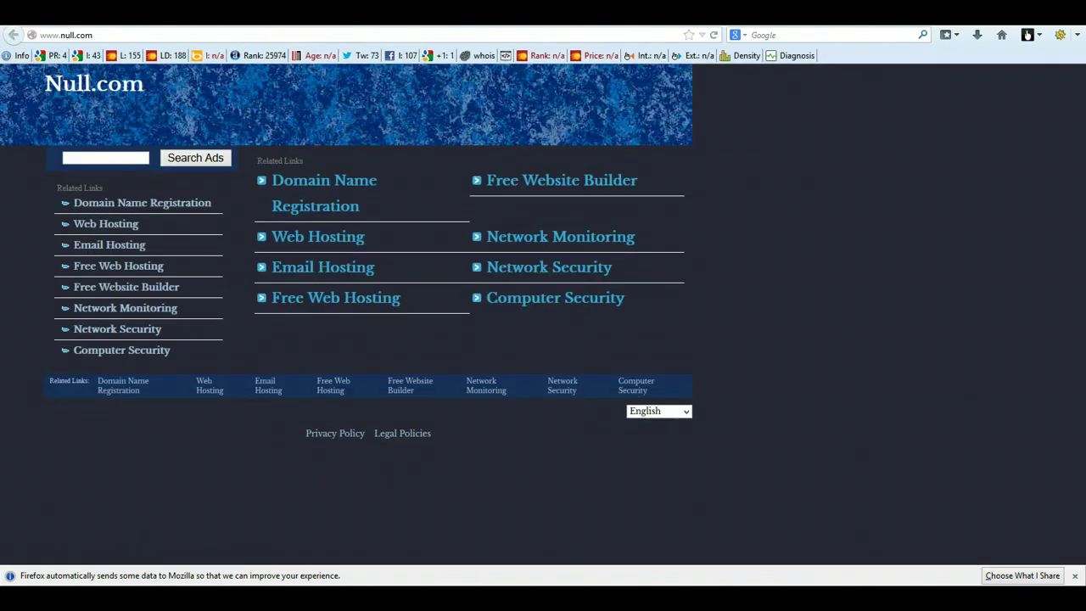
{"action": "key", "text": "alt+Left"}
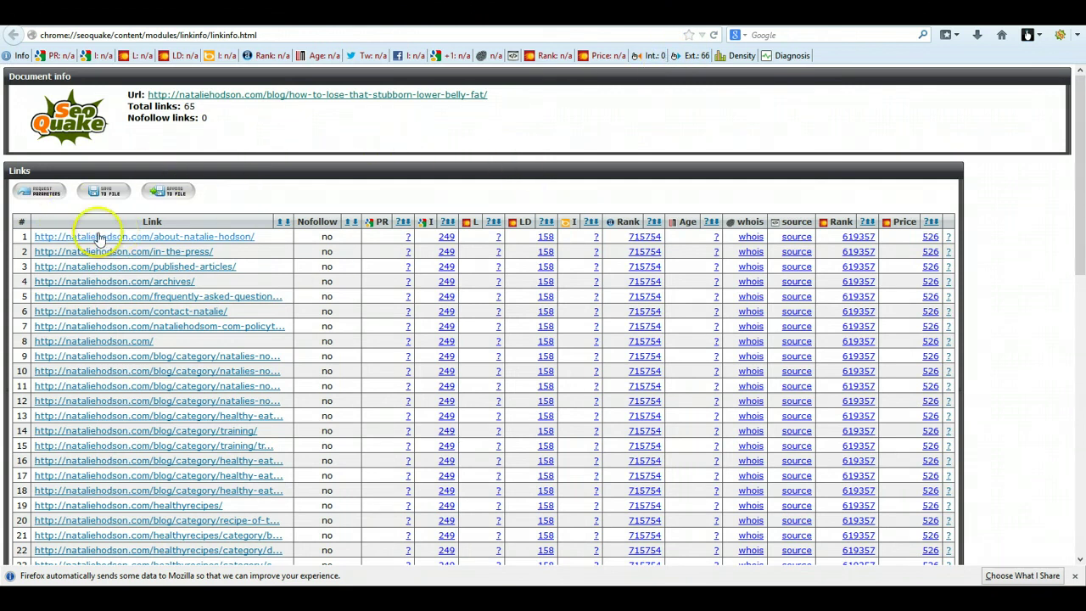
Go to youtube.com through the address bar's autocomplete
{"action": "left_click", "coordinate": [395, 32]}
{"action": "type", "text": "youtube.com/"}
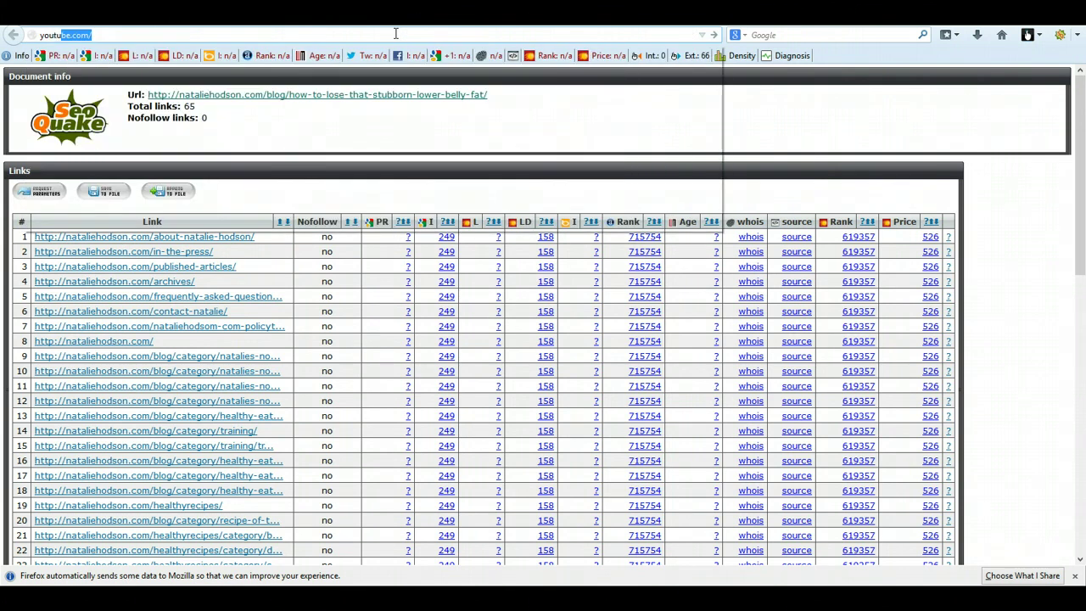
{"action": "key", "text": "Return"}
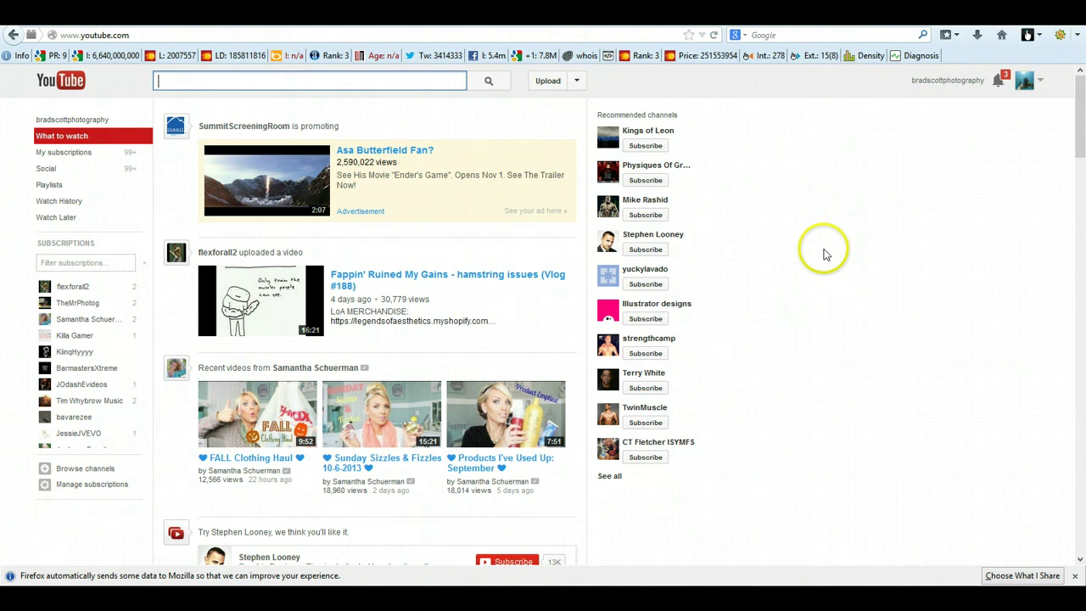
{"action": "scroll", "coordinate": [800, 365], "scroll_direction": "down", "scroll_amount": 3}
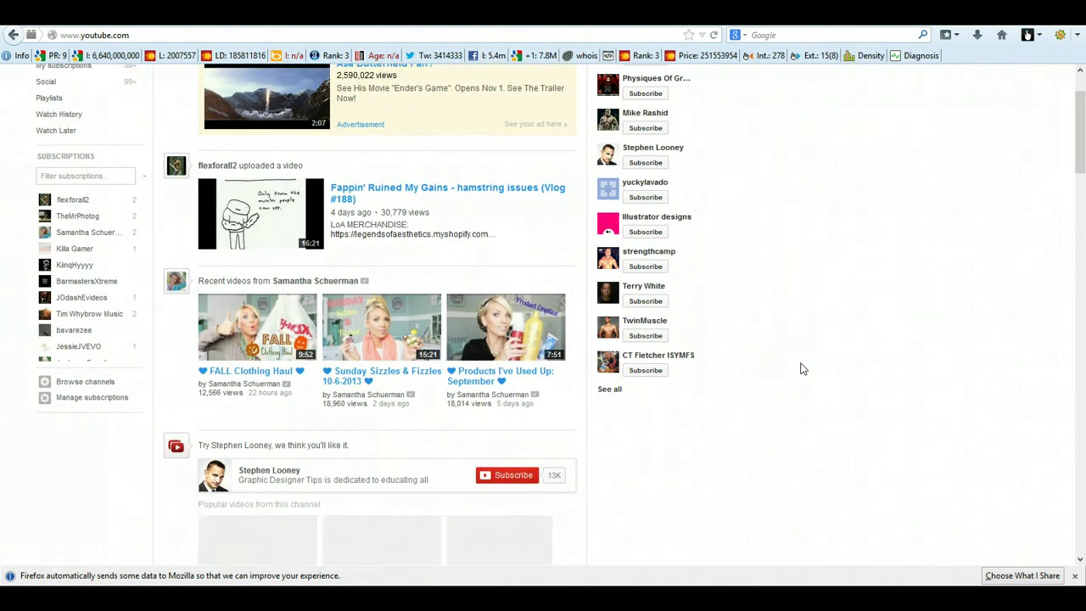
{"action": "scroll", "coordinate": [803, 369], "scroll_direction": "up", "scroll_amount": 3}
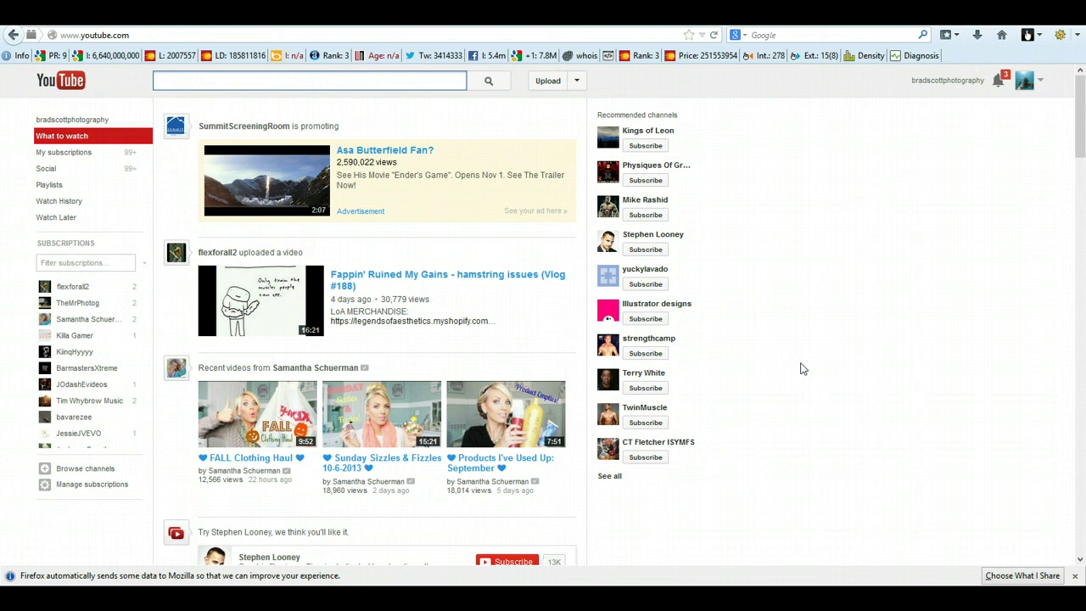
{"action": "scroll", "coordinate": [803, 369], "scroll_direction": "down", "scroll_amount": 3}
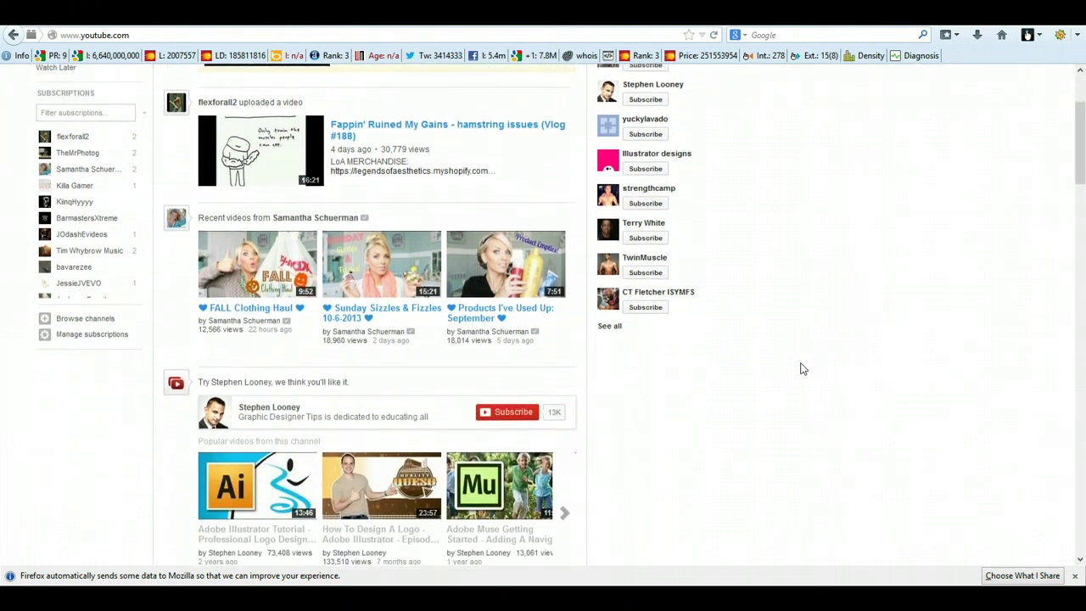
{"action": "scroll", "coordinate": [803, 368], "scroll_direction": "up", "scroll_amount": 2}
{"action": "scroll", "coordinate": [802, 369], "scroll_direction": "up", "scroll_amount": 1}
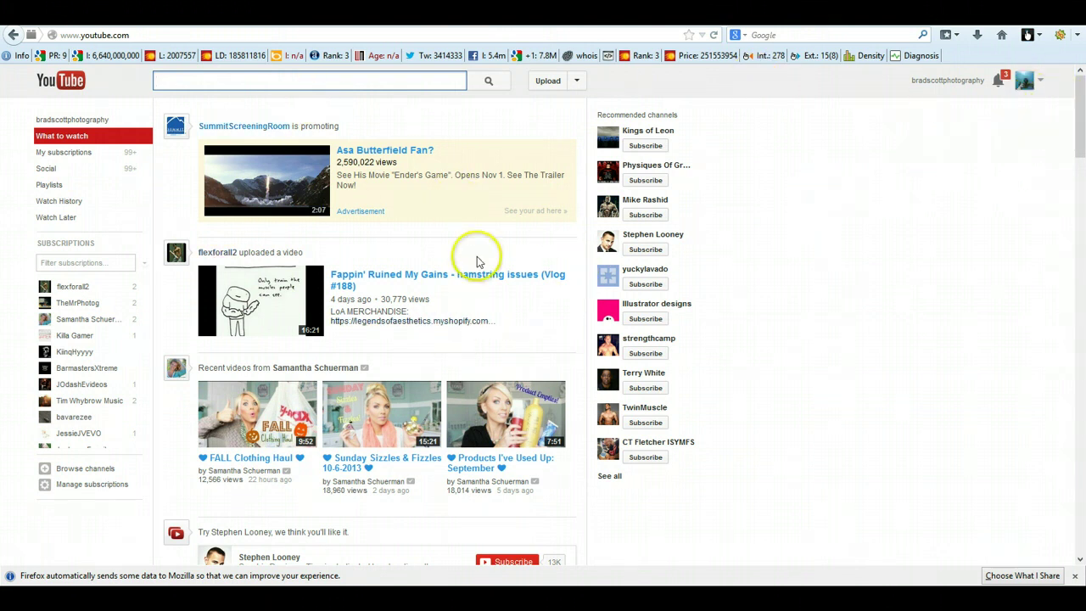
{"action": "scroll", "coordinate": [480, 263], "scroll_direction": "down", "scroll_amount": 5}
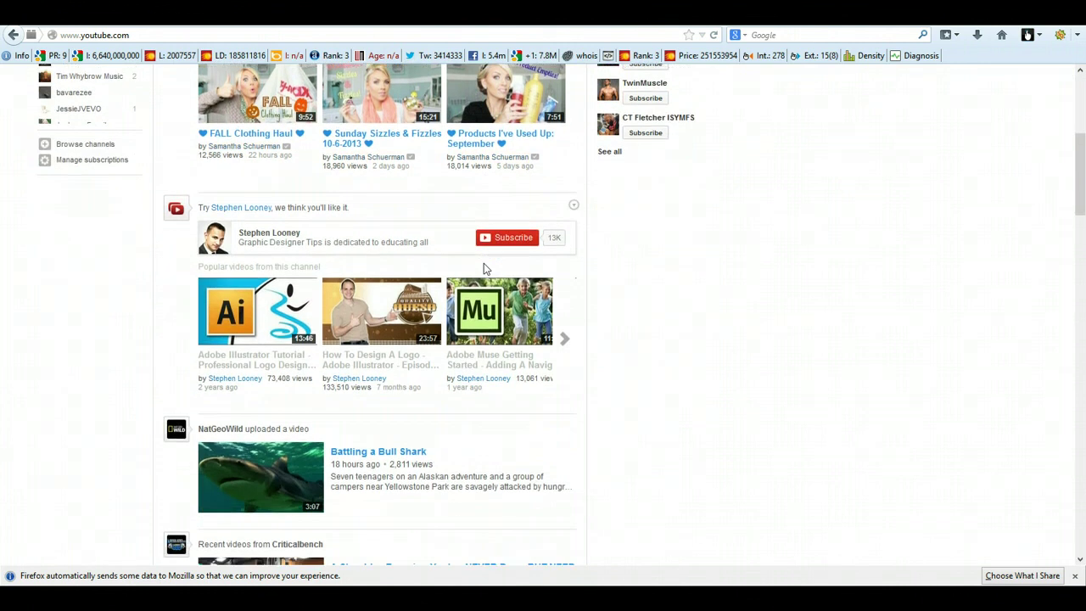
{"action": "scroll", "coordinate": [484, 269], "scroll_direction": "down", "scroll_amount": 3}
Open the 'Battling a Bull Shark' video, pause it, and scroll to its description
{"action": "left_click", "coordinate": [373, 297]}
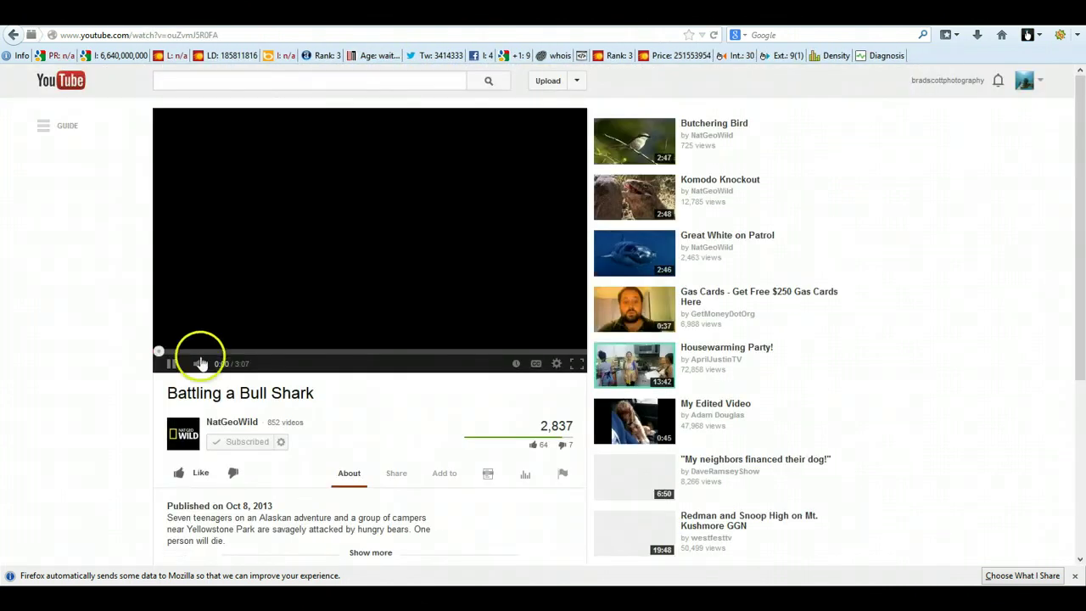
{"action": "left_click", "coordinate": [171, 363]}
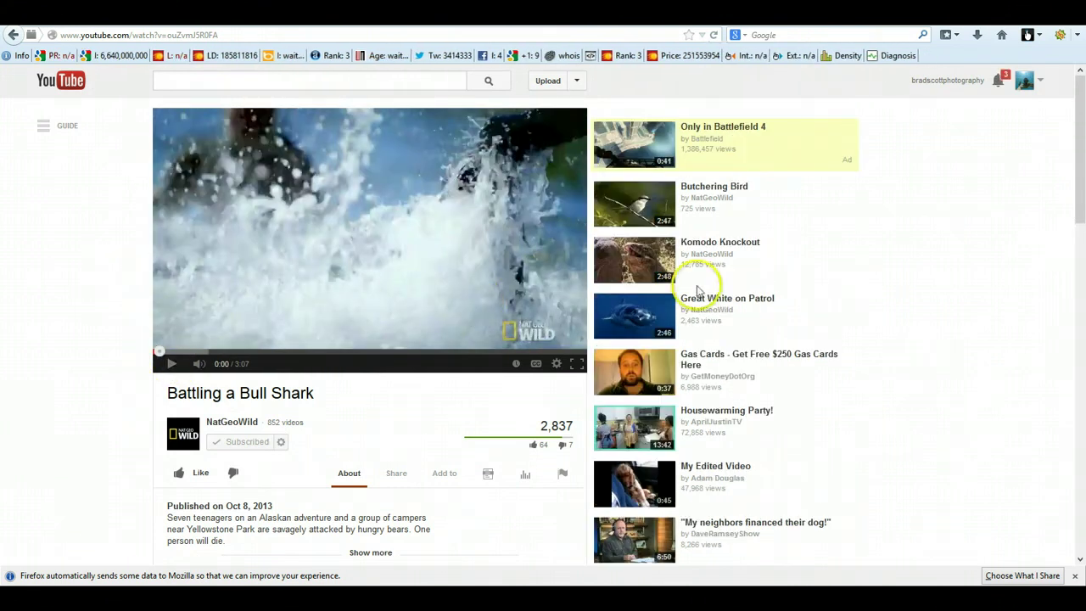
{"action": "scroll", "coordinate": [878, 309], "scroll_direction": "down", "scroll_amount": 3}
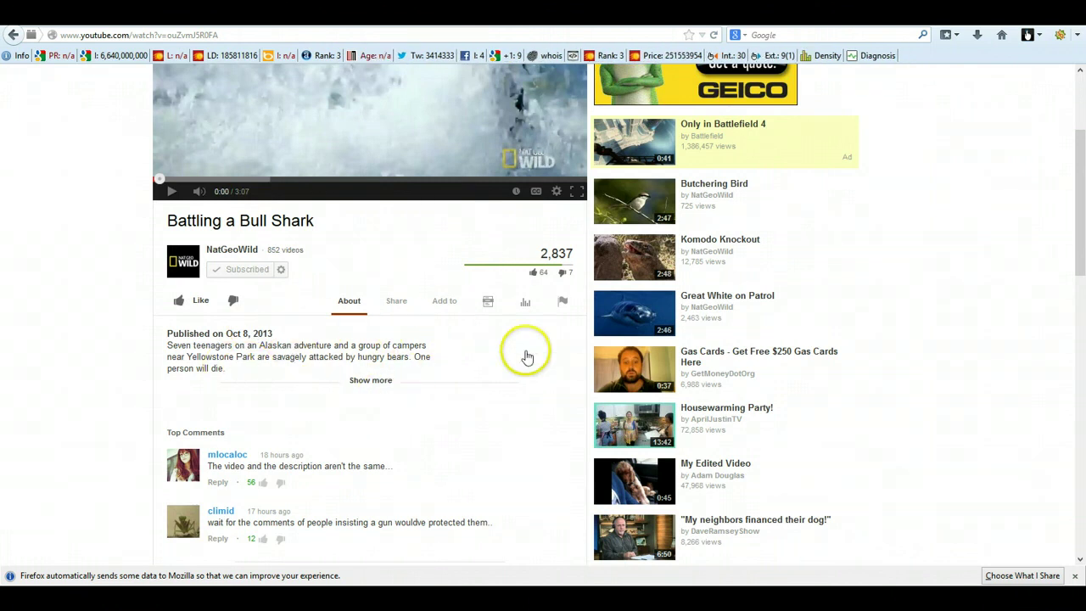
{"action": "left_click", "coordinate": [134, 340]}
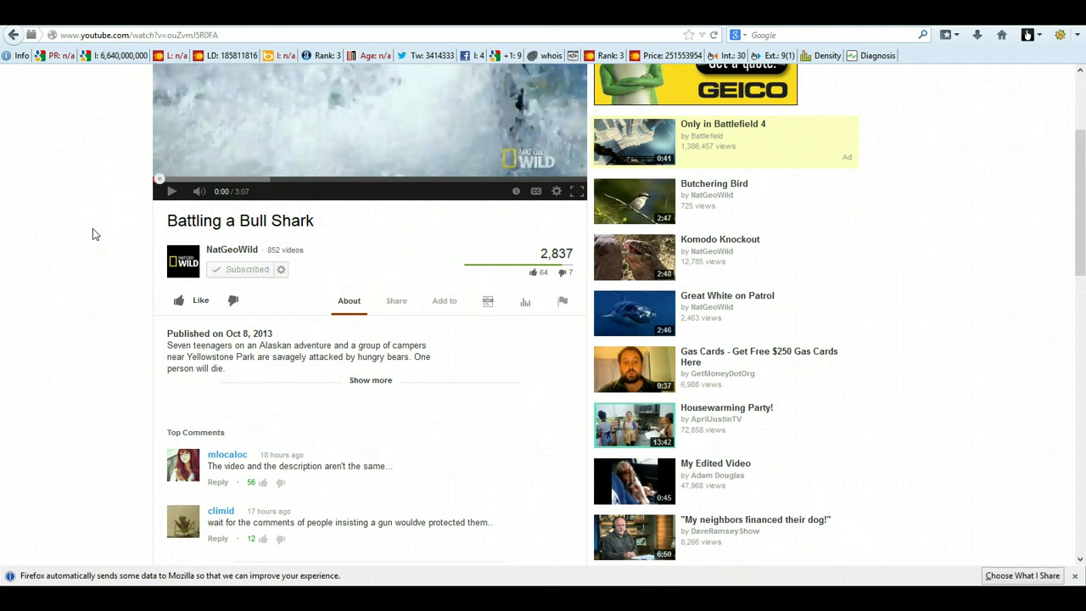
{"action": "left_click", "coordinate": [134, 227]}
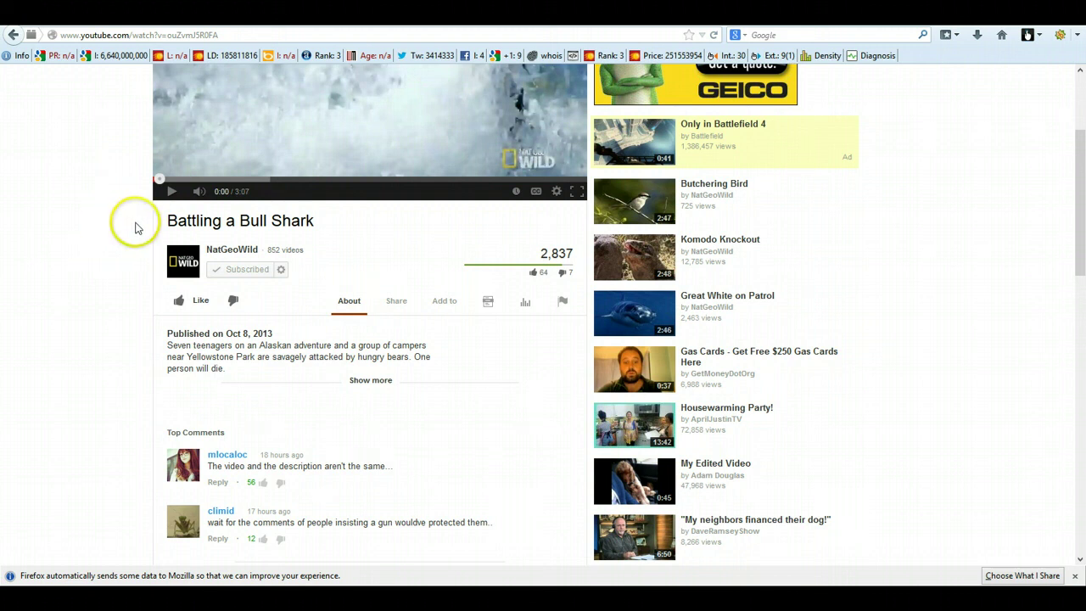